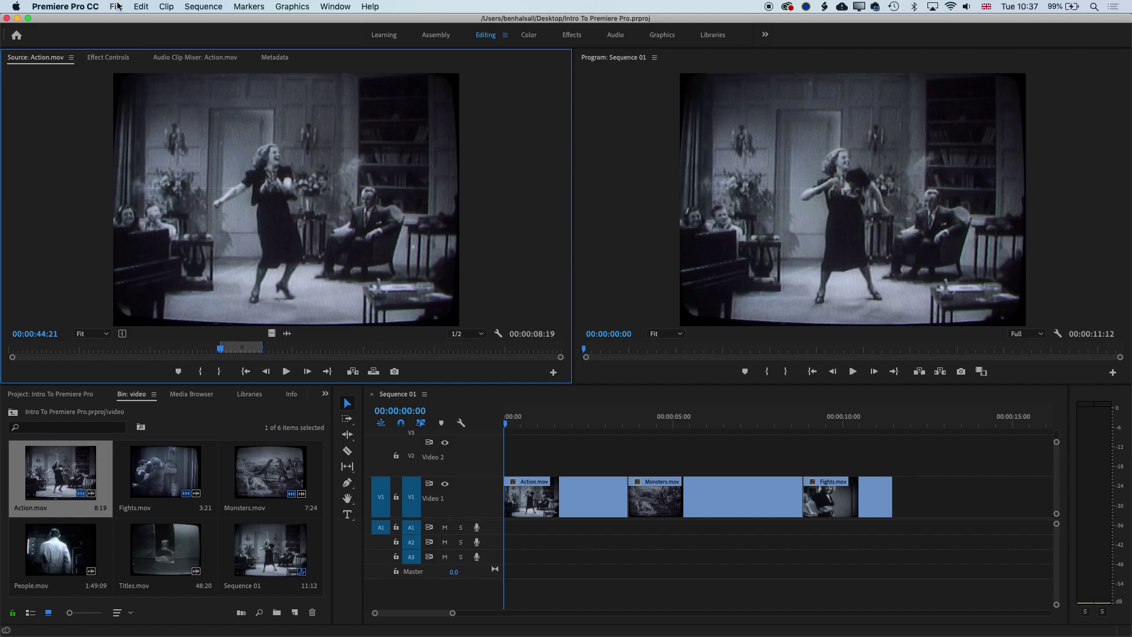
Go to the project's top level and open the video bin to view its clips.
left_click(54, 395)
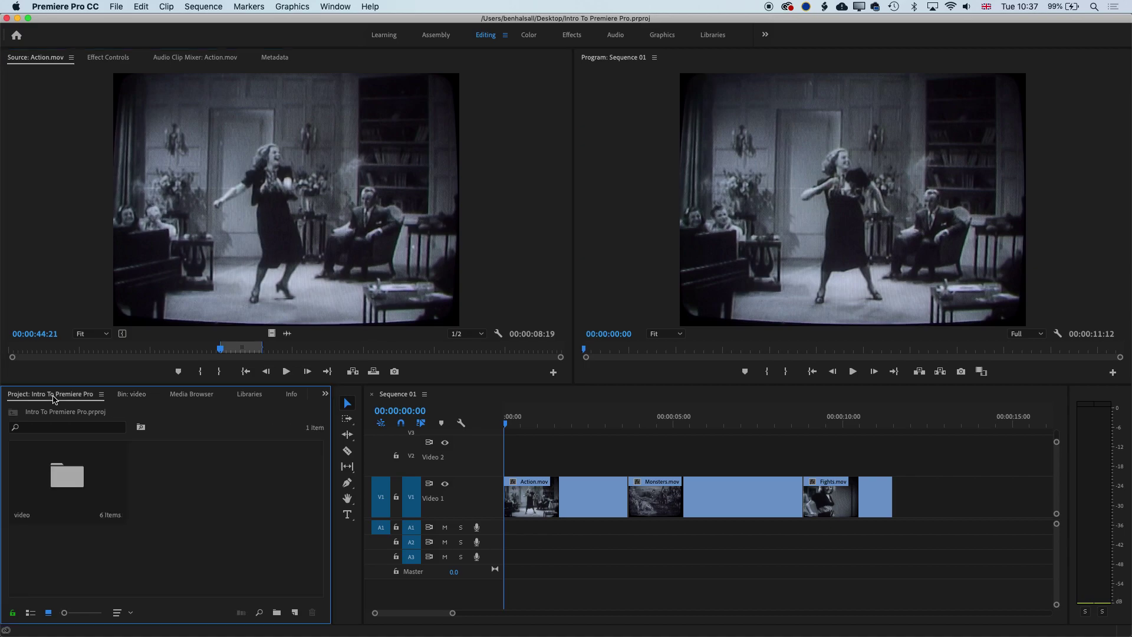
left_click(117, 7)
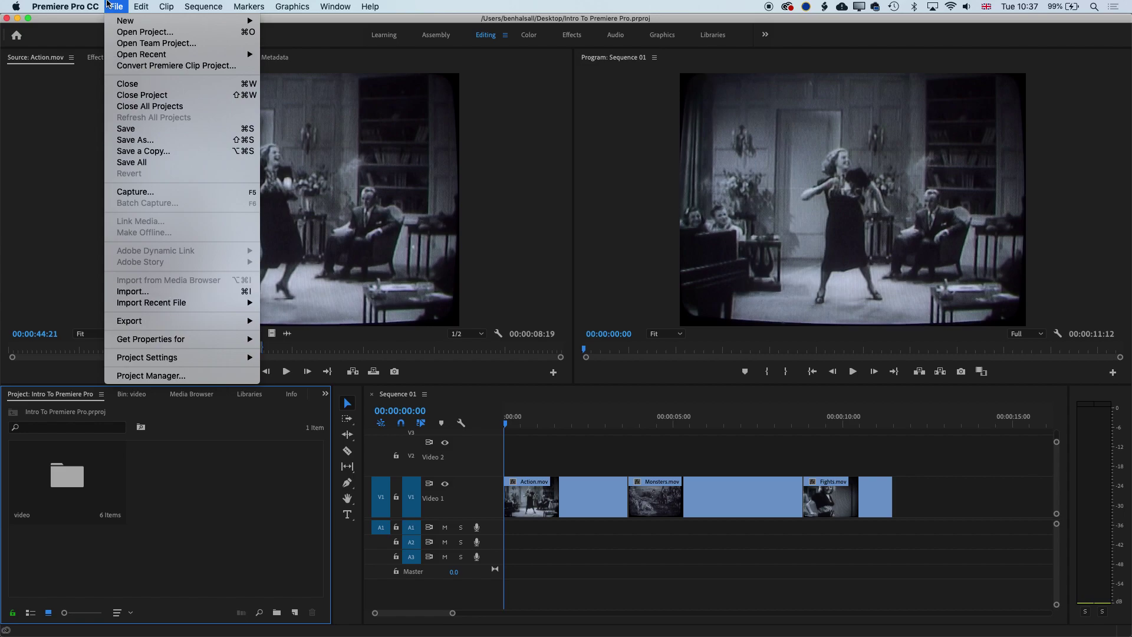
left_click(112, 5)
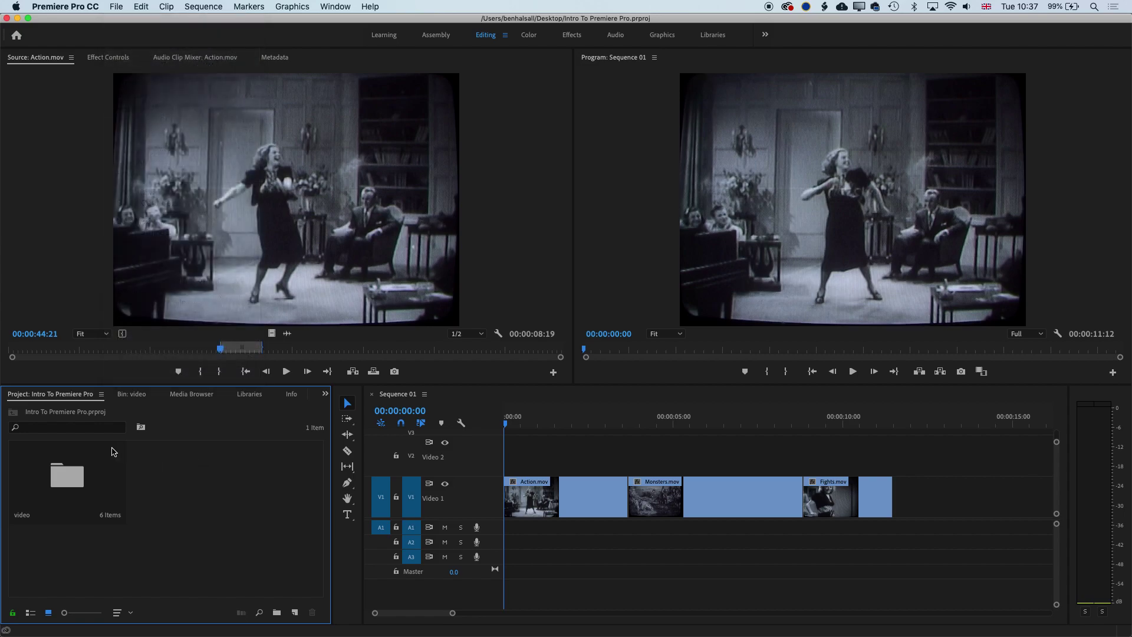
double_click(72, 484)
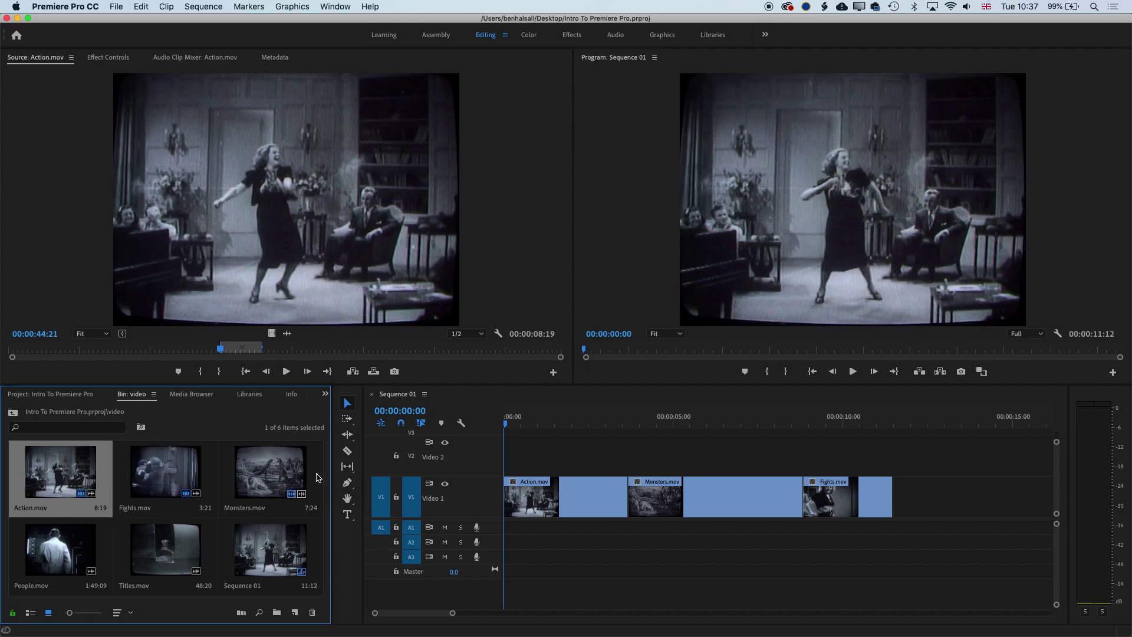
Import 01 Crazy Shit.aif from Footage > 01_interface_Old Footage > audio into the video bin.
left_click(117, 6)
mouse_move(122, 22)
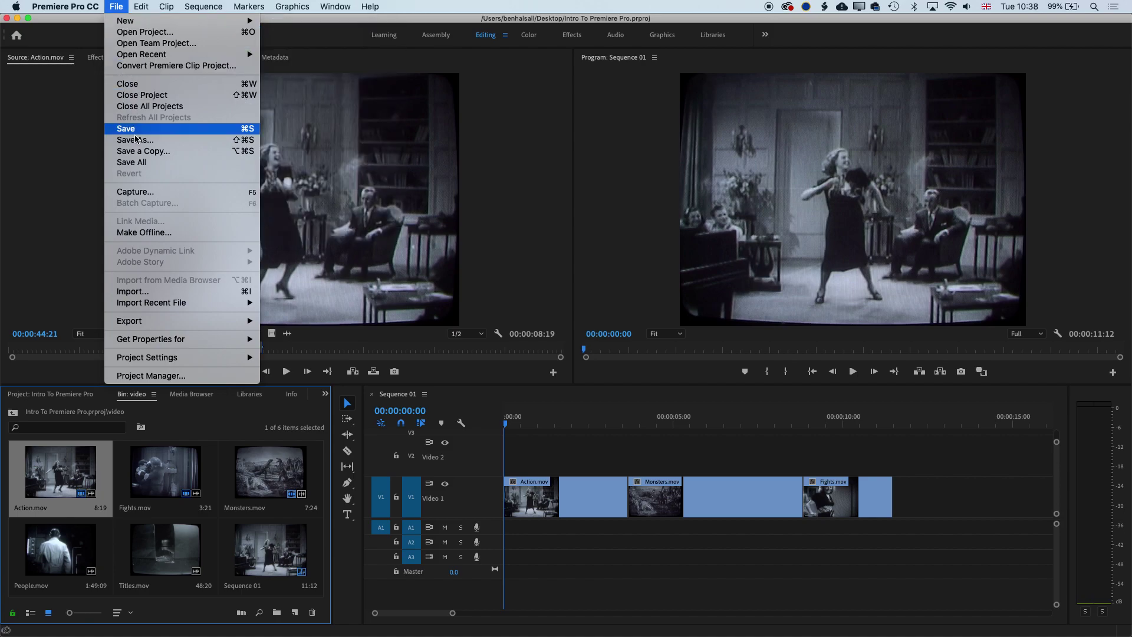
left_click(157, 292)
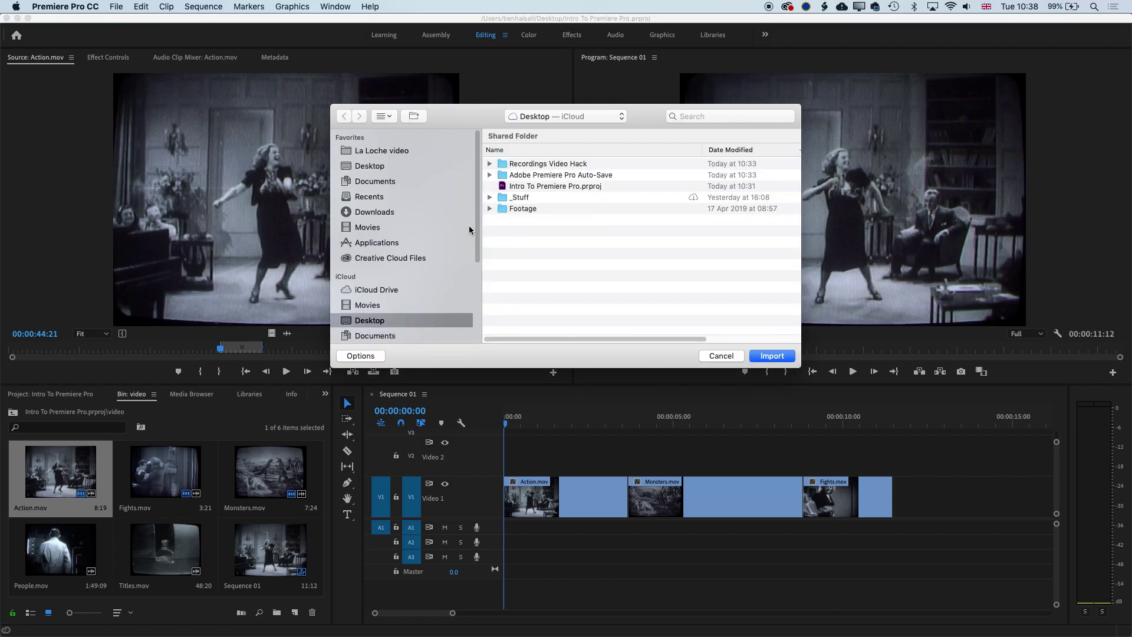
double_click(508, 210)
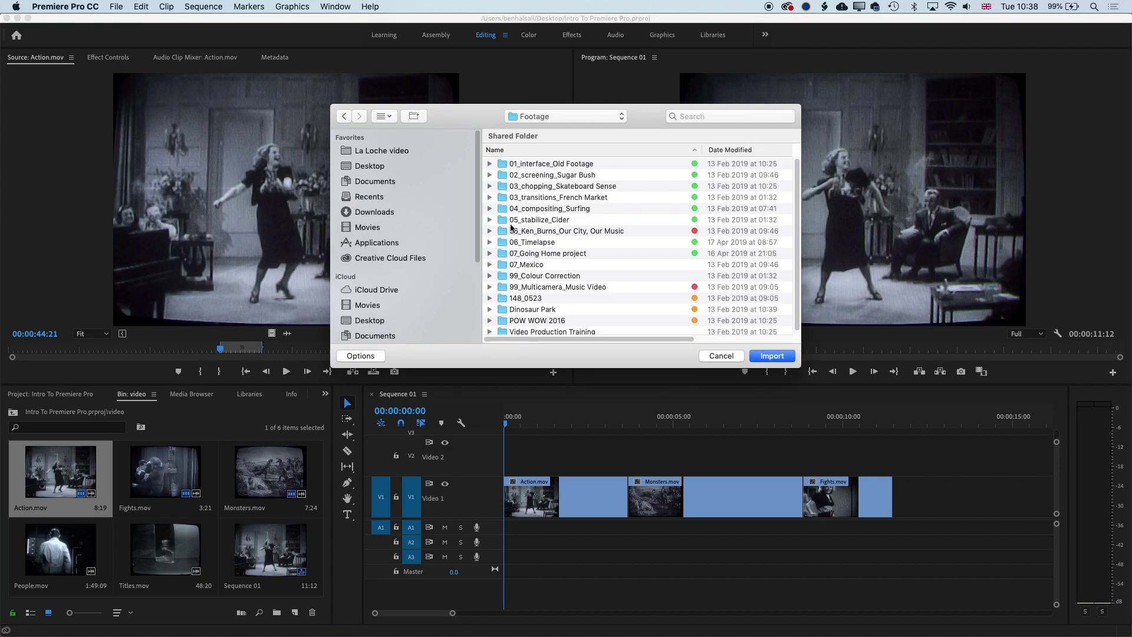
double_click(506, 165)
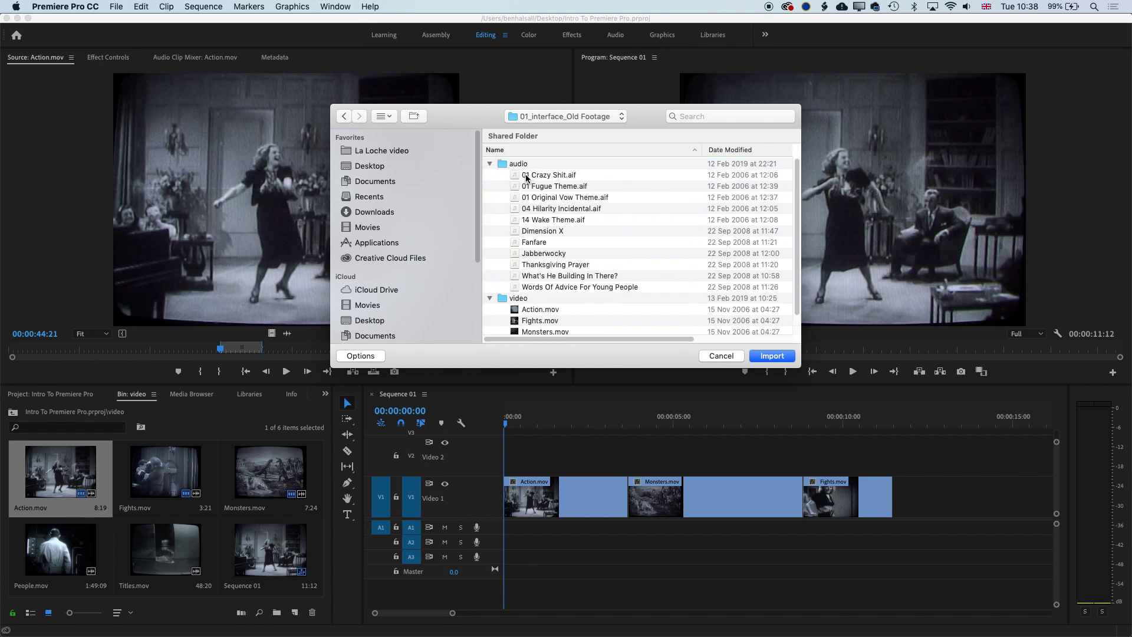
left_click(517, 175)
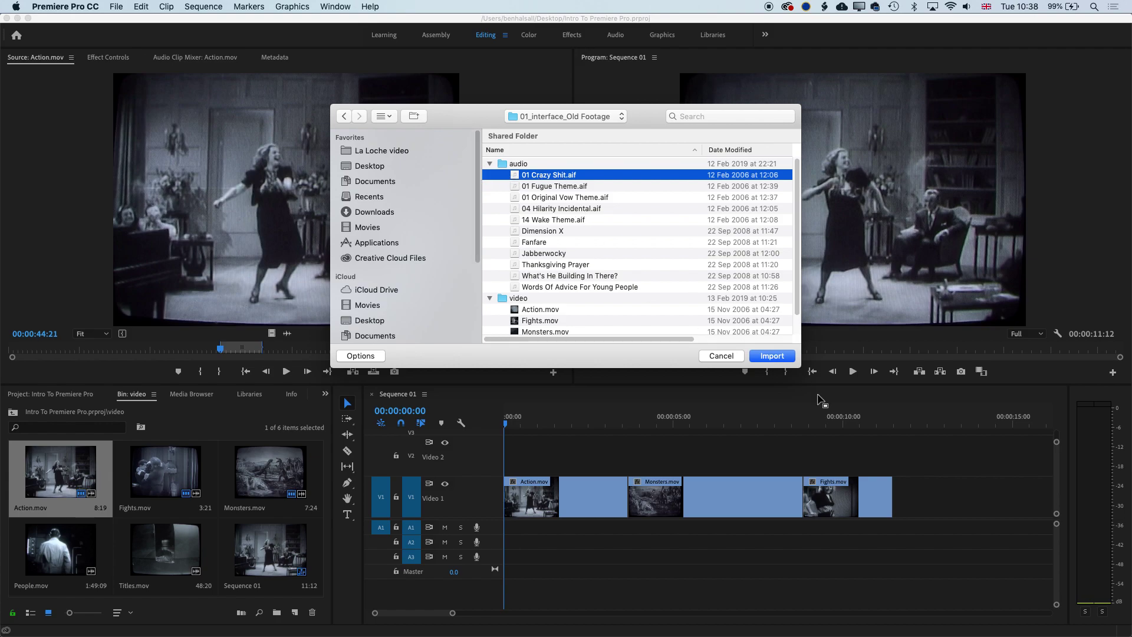
left_click(771, 356)
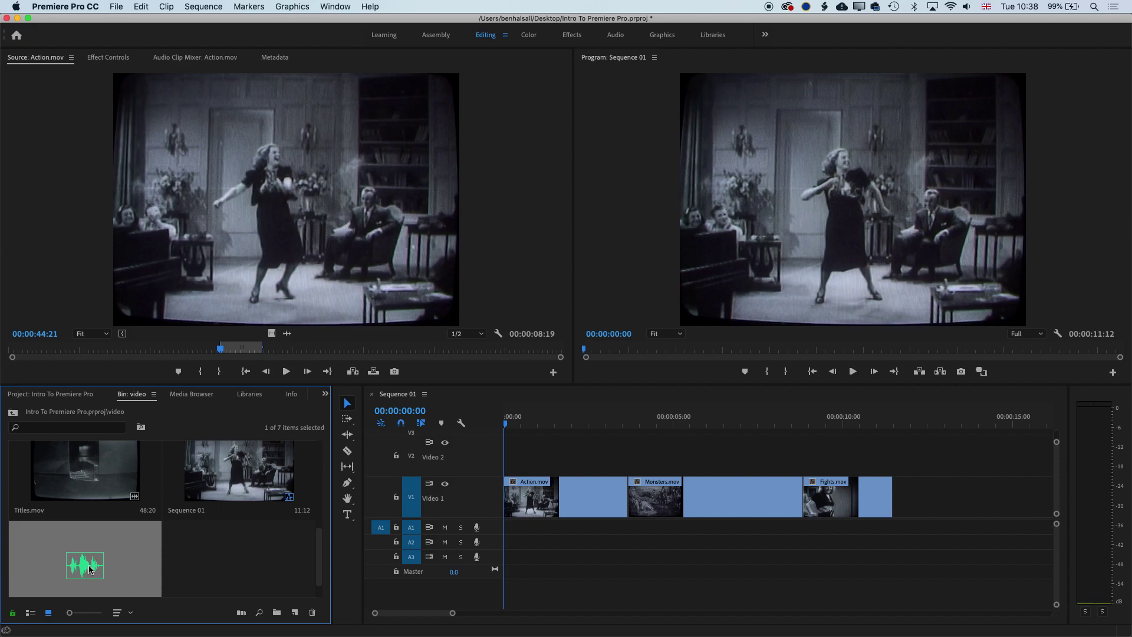
Preview 01 Crazy Shit.aif in the Source monitor, playing it through and scrubbing back to the start.
double_click(93, 570)
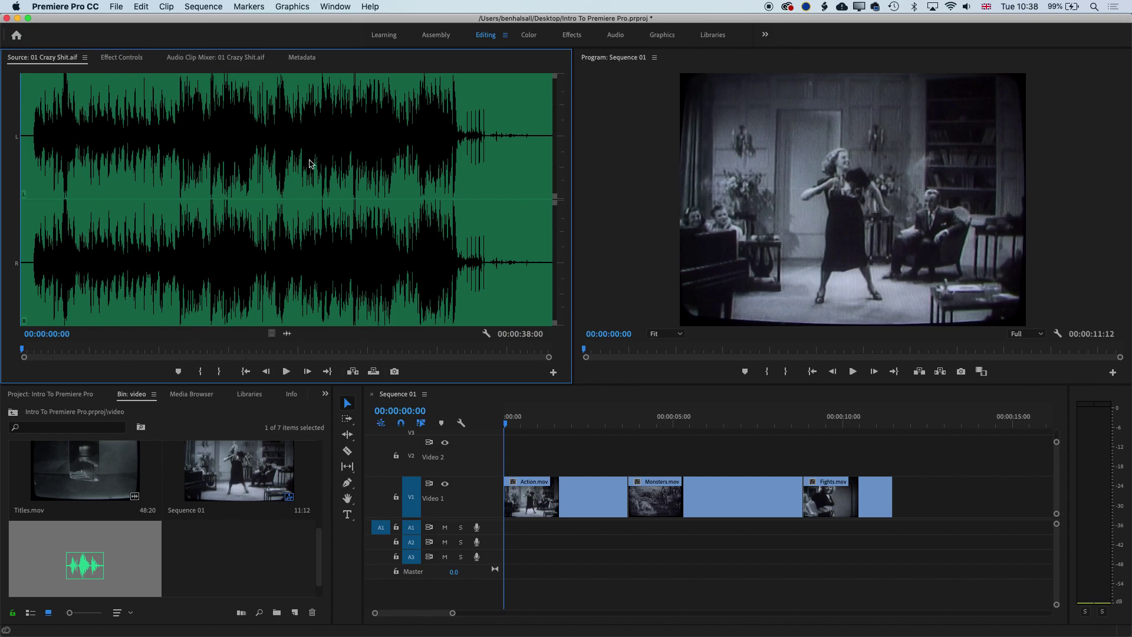
left_click(285, 372)
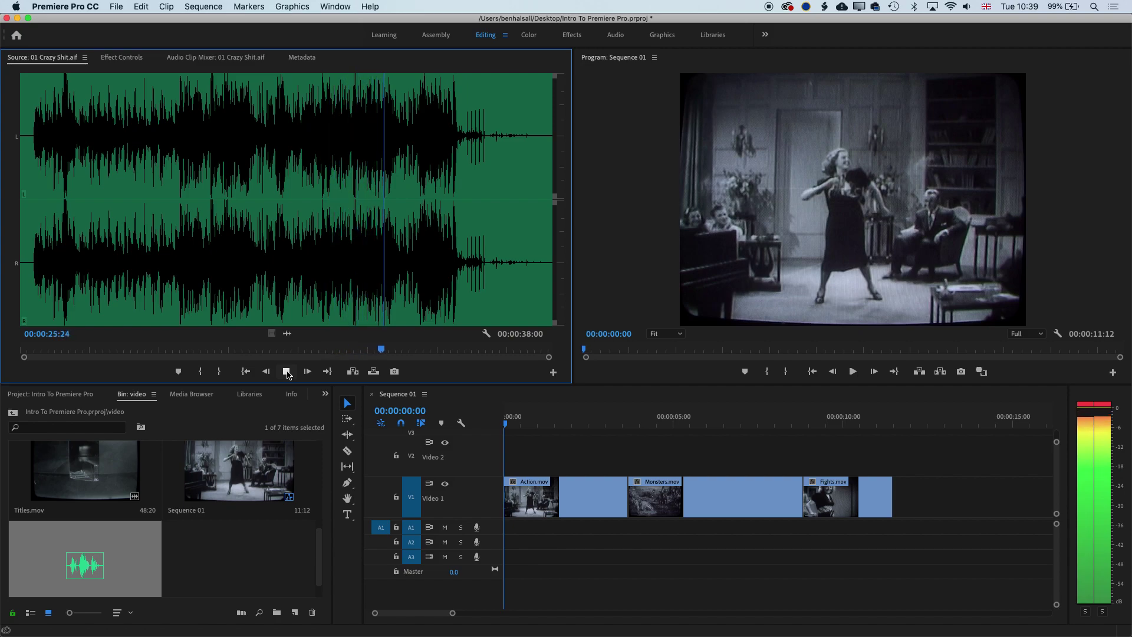
left_click(286, 371)
left_click_drag(392, 349, 35, 352)
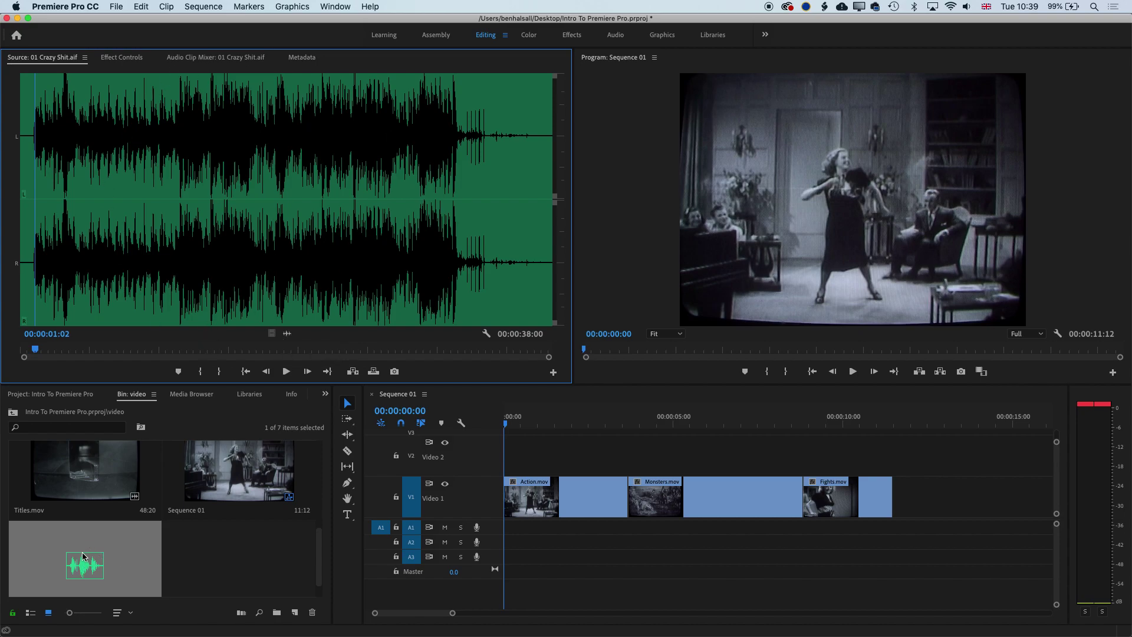
Drop only the audio of 01 Crazy Shit.aif onto A1 at 00:00, fitting the 38-second sequence in view.
left_click(86, 567)
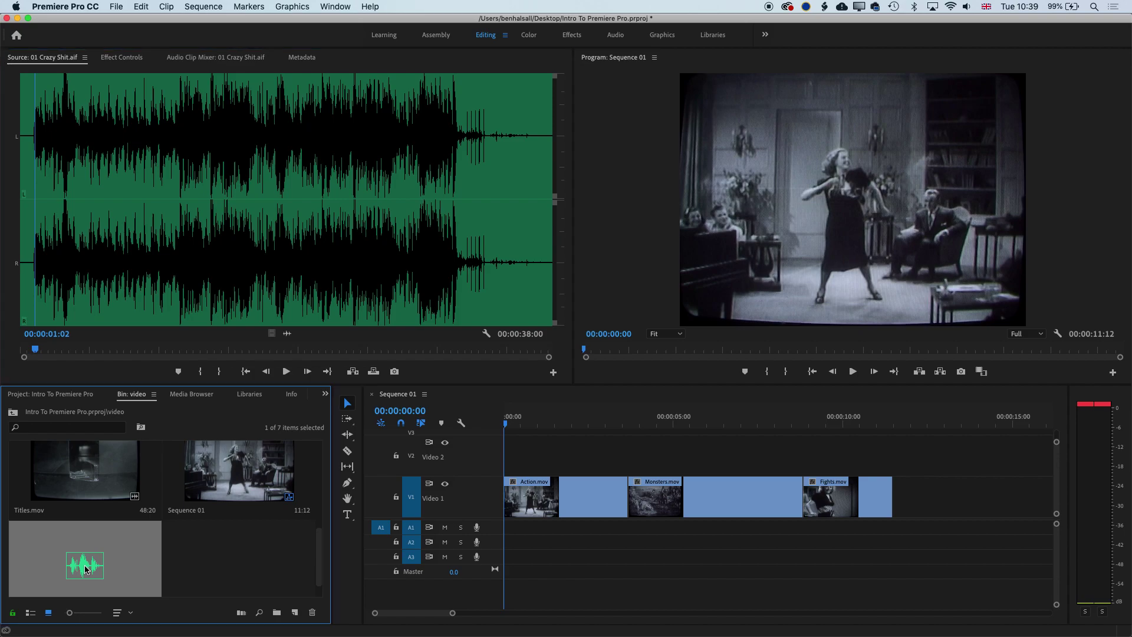
mouse_move(86, 567)
left_mouse_down()
mouse_move(525, 557)
mouse_move(535, 530)
mouse_move(104, 576)
left_mouse_up()
left_click(285, 334)
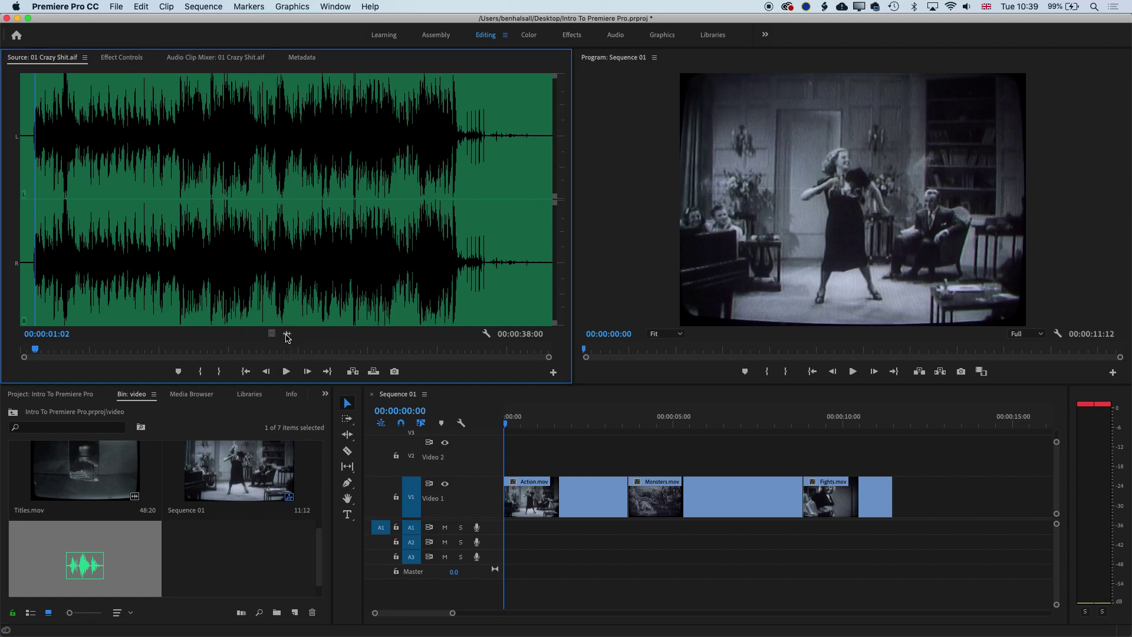
left_click_drag(431, 412, 504, 529)
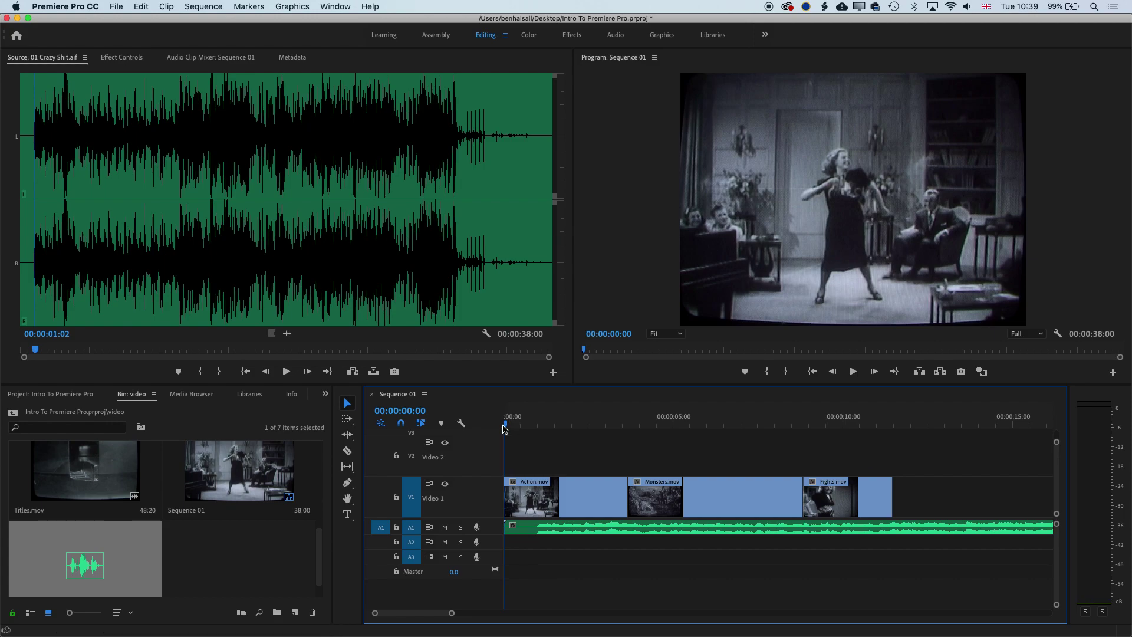
left_click_drag(452, 613, 521, 615)
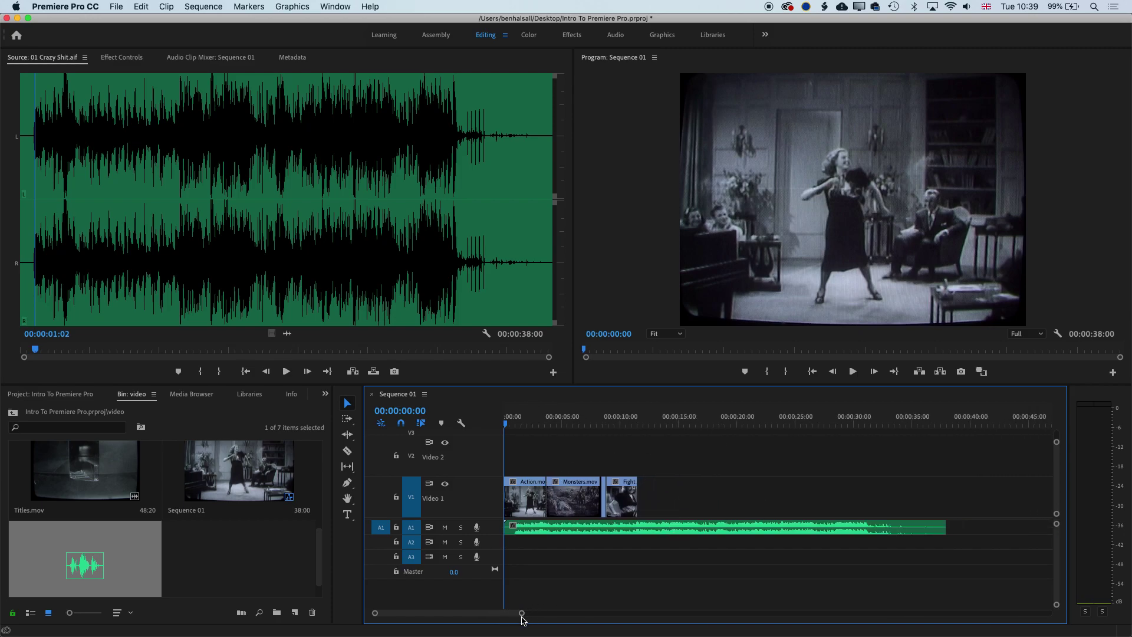
left_click_drag(521, 615, 530, 615)
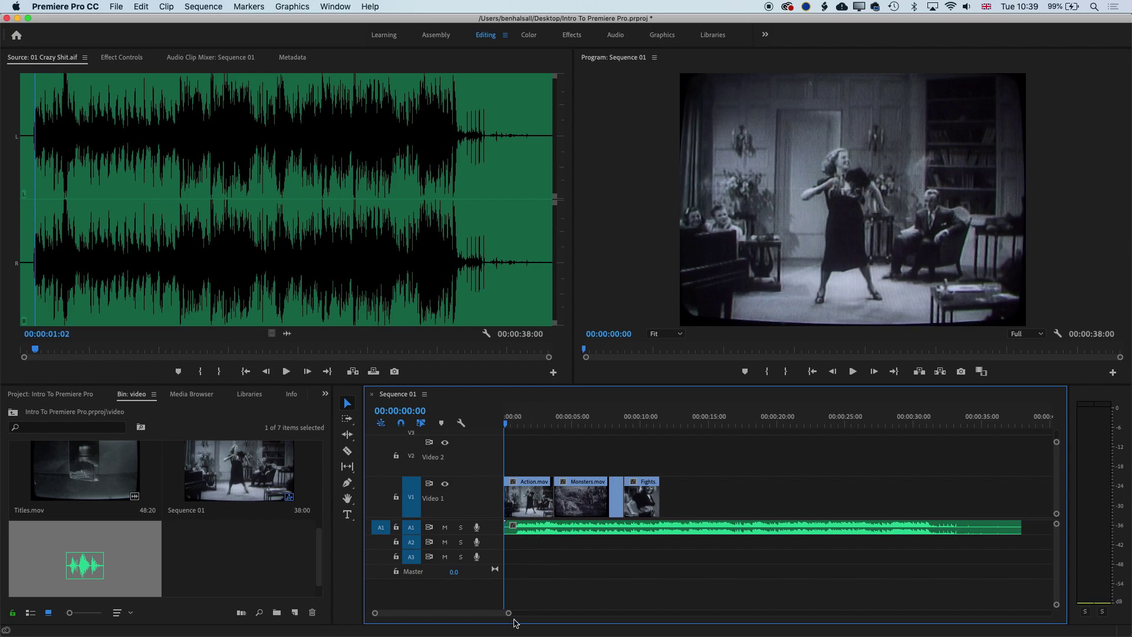
left_click_drag(508, 614, 499, 613)
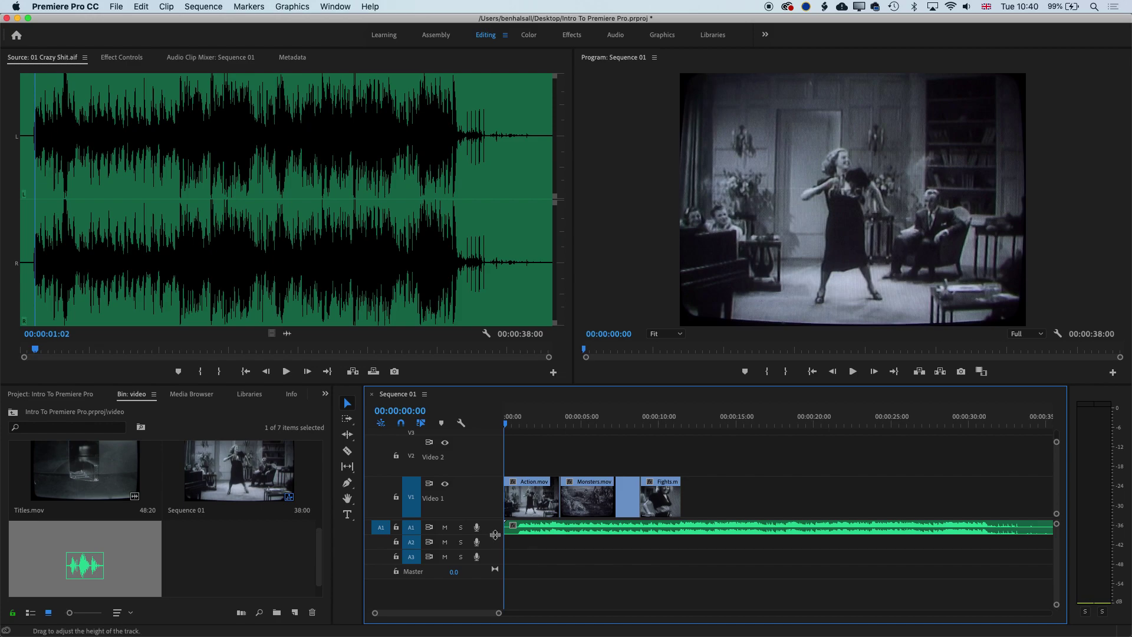
Trim Action.mov's end and ripple-delete the gap, then cut 21 frames off the guitar track's start.
left_click_drag(495, 534, 445, 614)
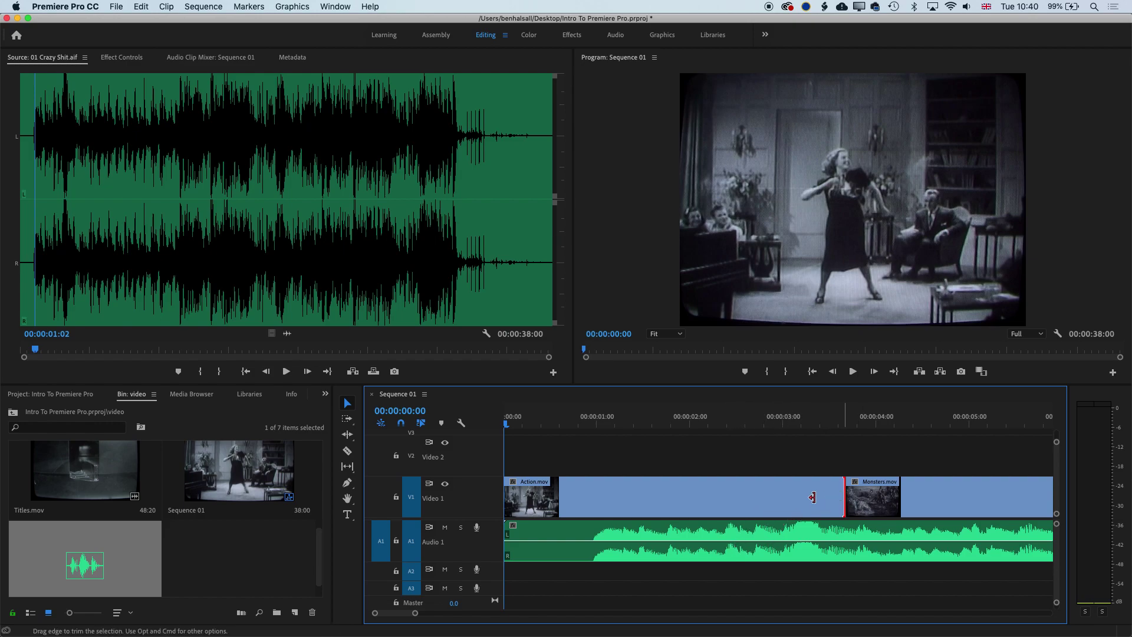
left_click_drag(812, 497, 759, 497)
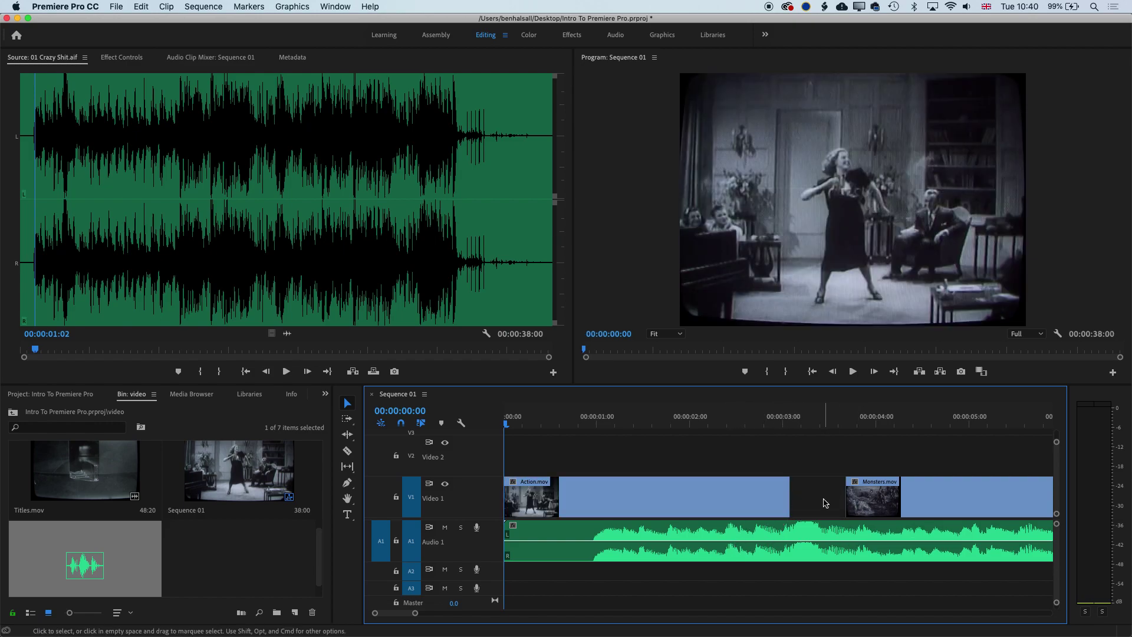
left_click(824, 502)
key("Delete")
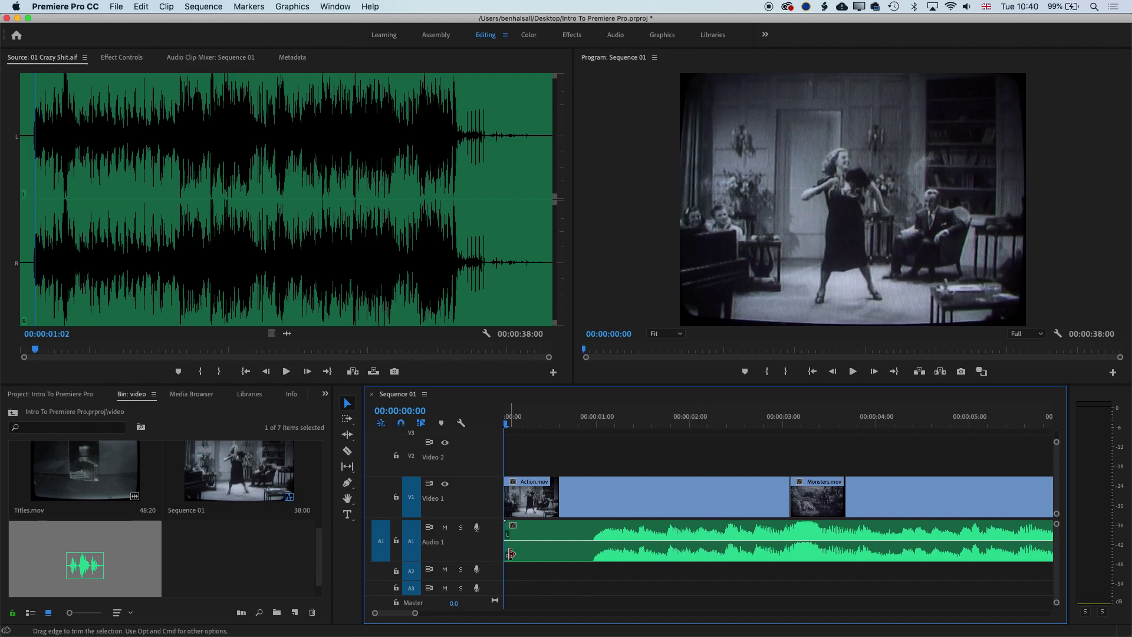
left_click_drag(508, 553, 579, 556)
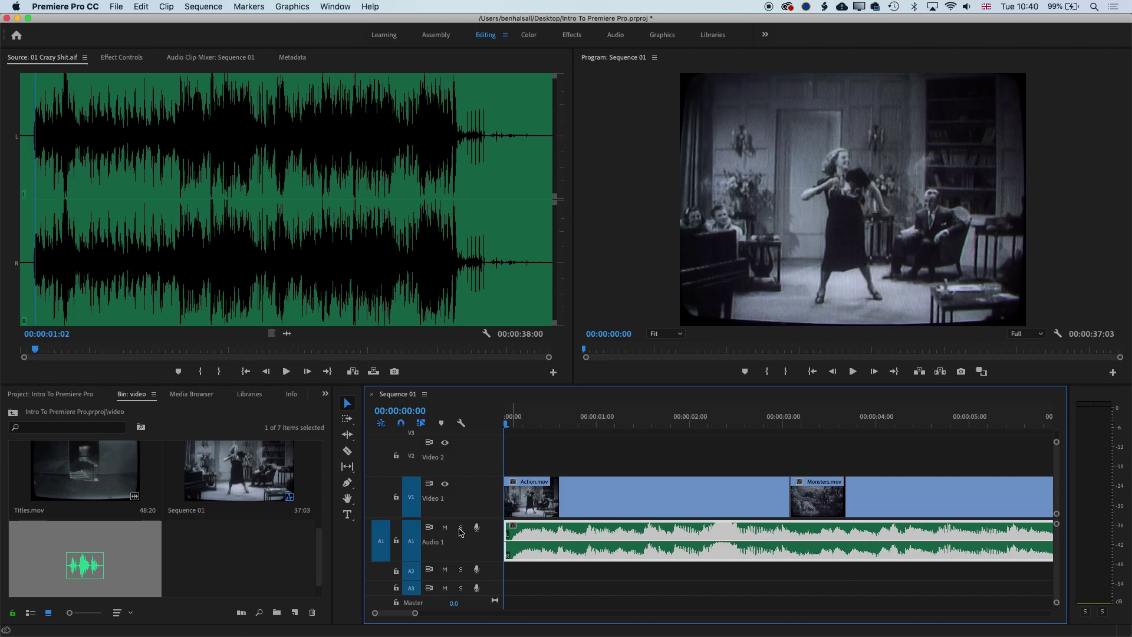
Toggle the A1 lock on and off, then park the playhead at the Monsters.mov edit.
left_click(396, 541)
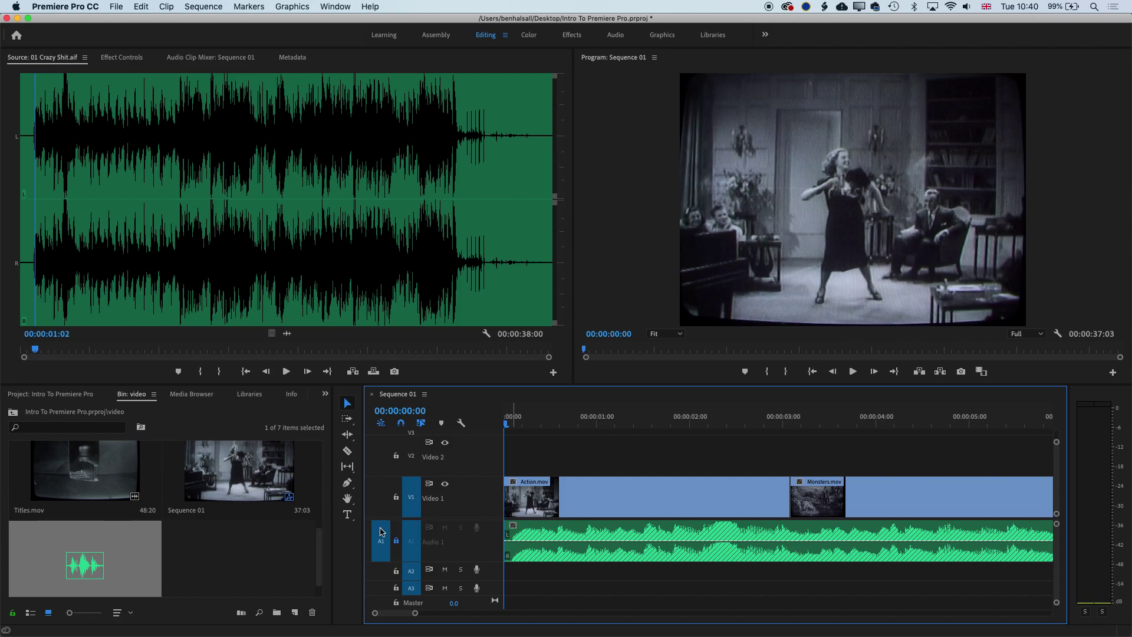
left_click(397, 541)
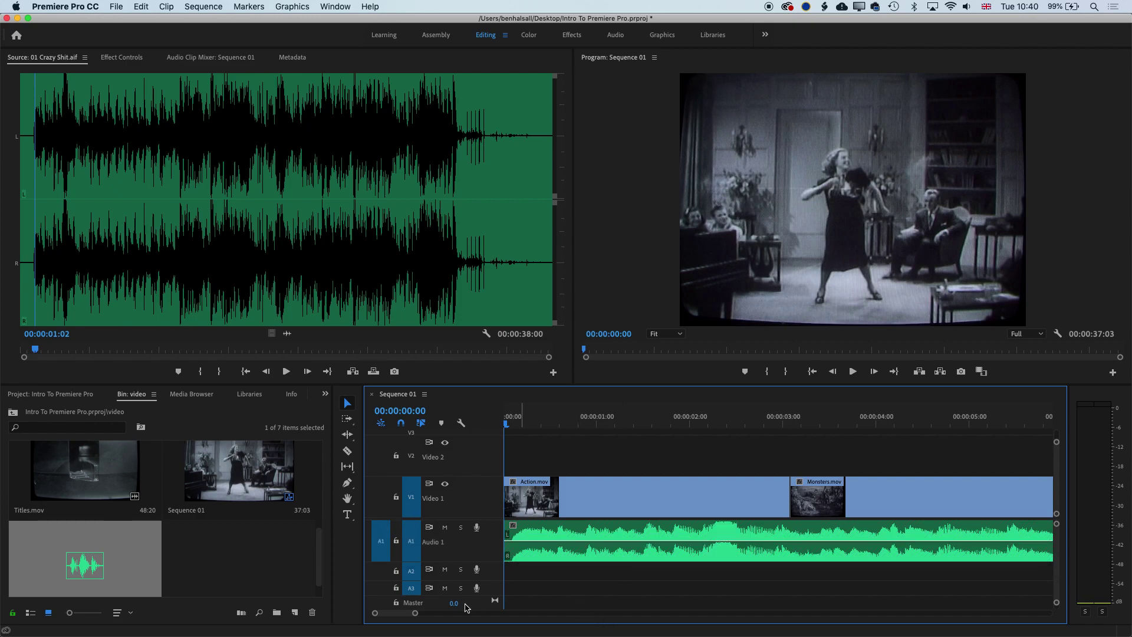
left_click_drag(415, 613, 434, 613)
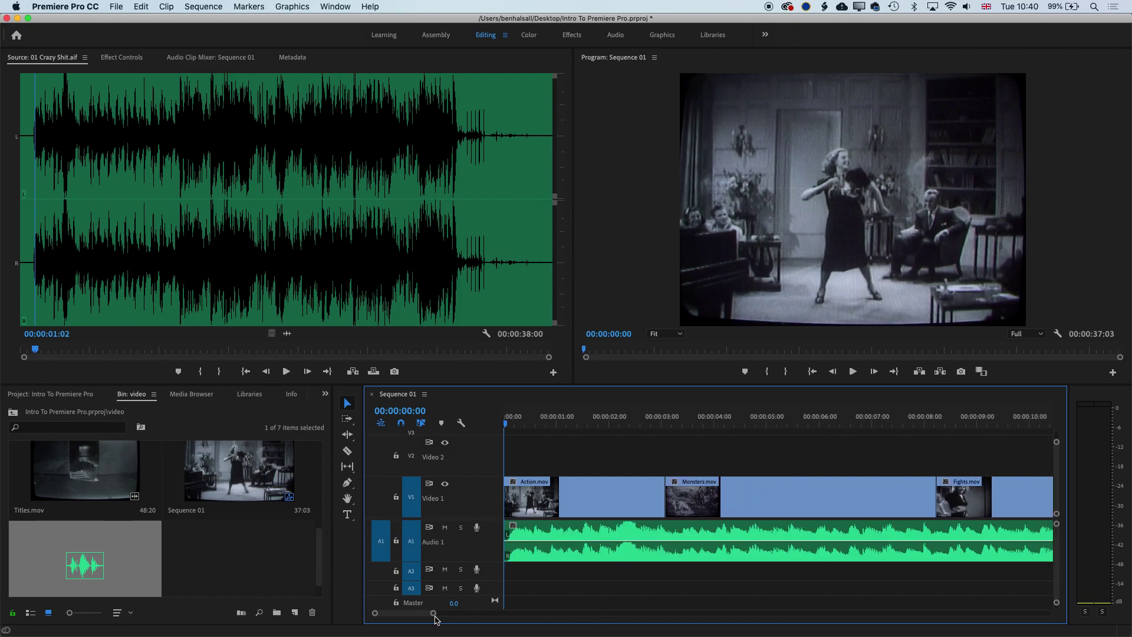
left_click(690, 422)
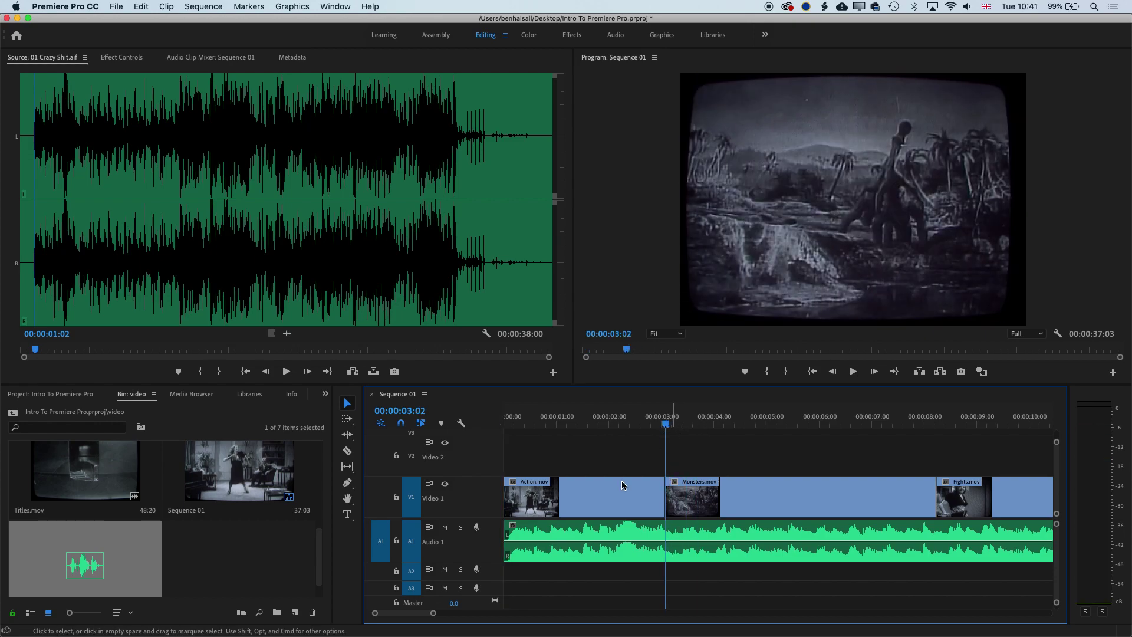
Load Titles.mov in the Source monitor and scrub to its CHAPTER ONE title card.
double_click(66, 478)
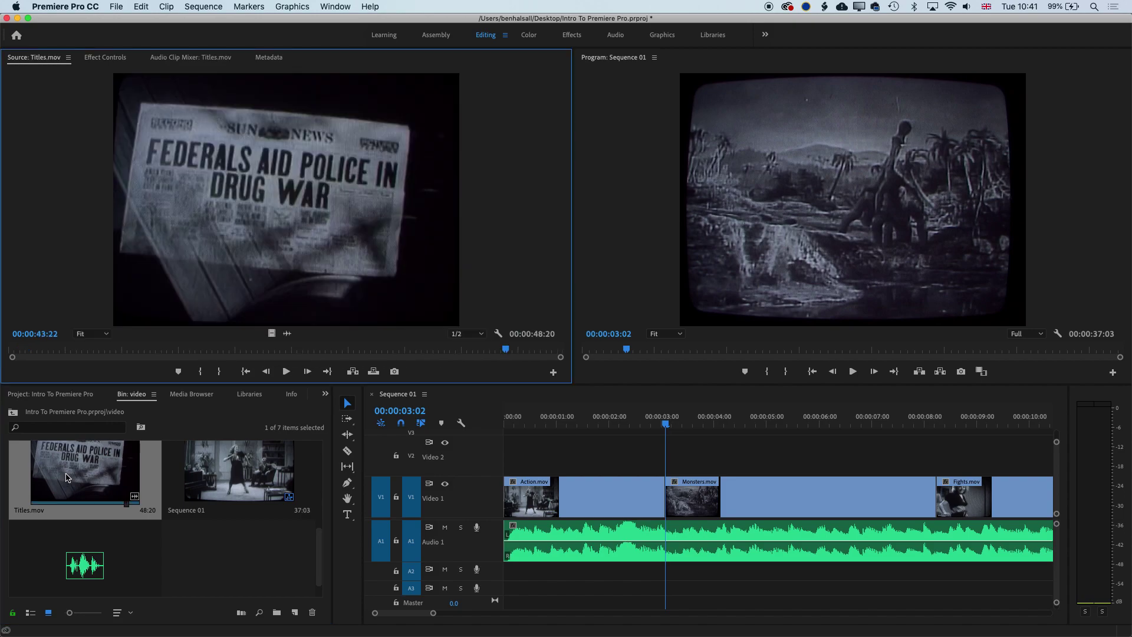
left_click(147, 351)
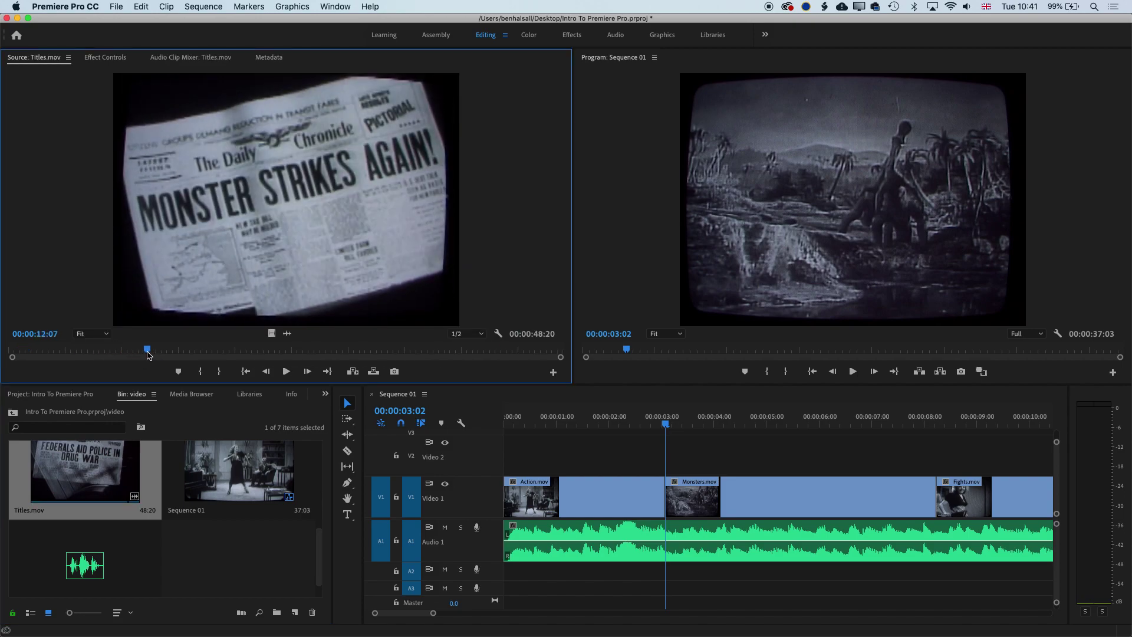
left_click_drag(148, 354, 114, 354)
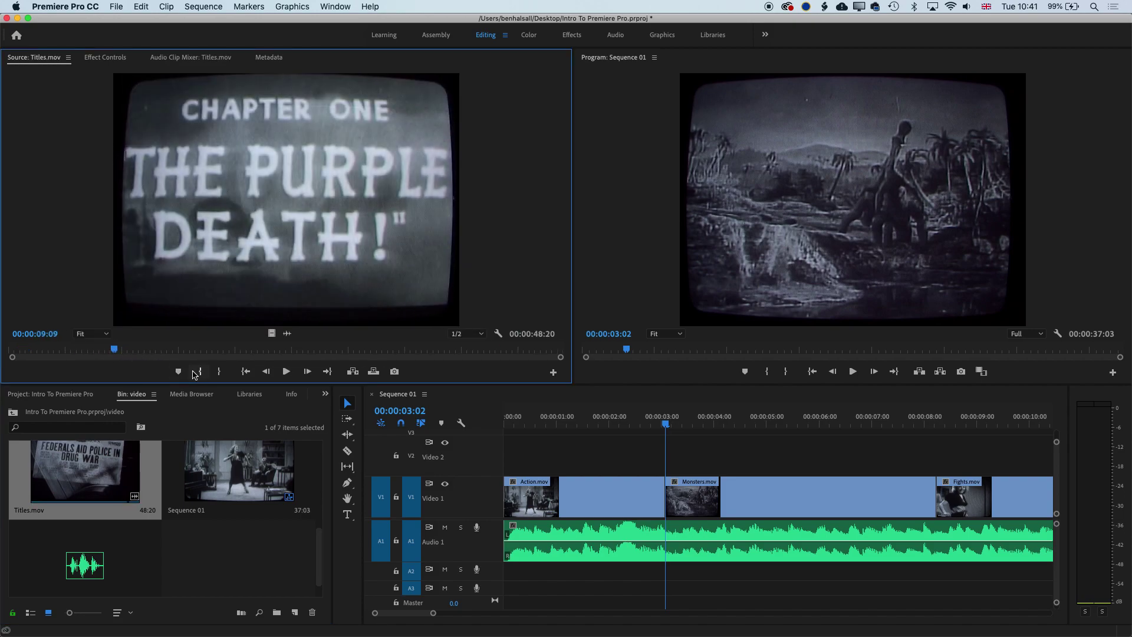
Mark In at 00:00:09:09 and Out at 10:07 around the CHAPTER ONE title in Titles.mov.
left_click(201, 371)
left_click(293, 370)
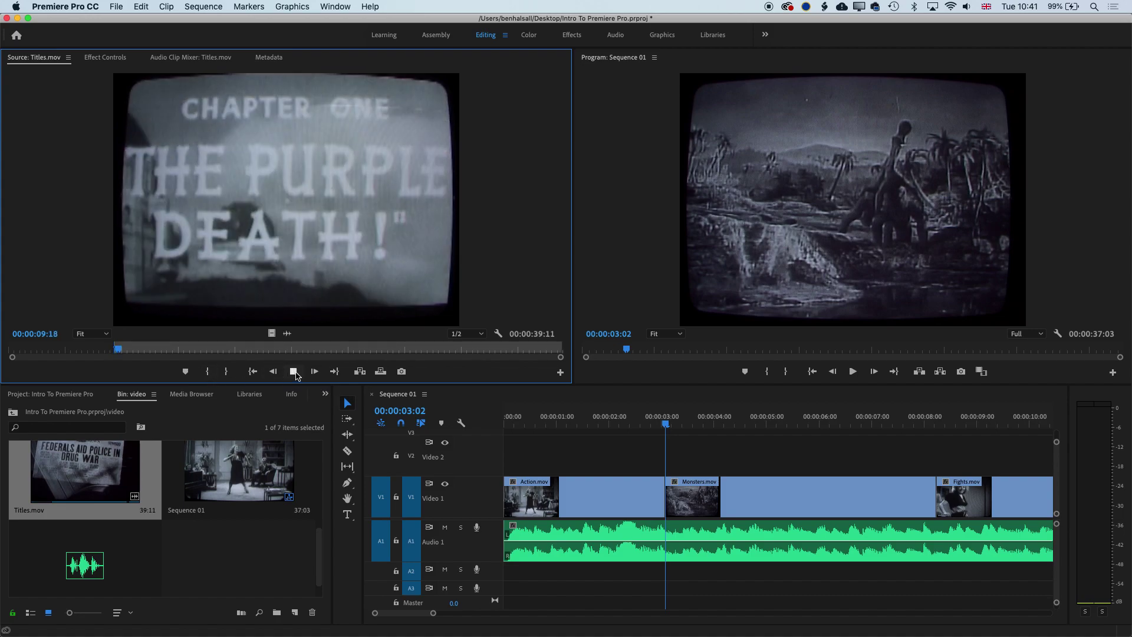
left_click(295, 372)
left_click(273, 372)
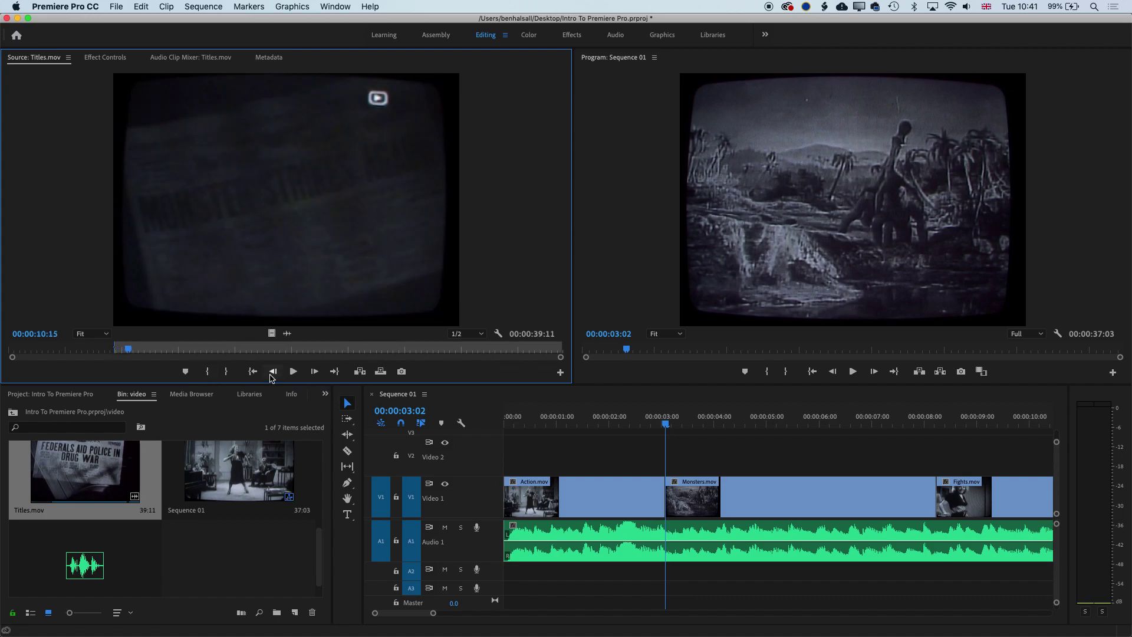
left_click(273, 372)
left_click(273, 372)
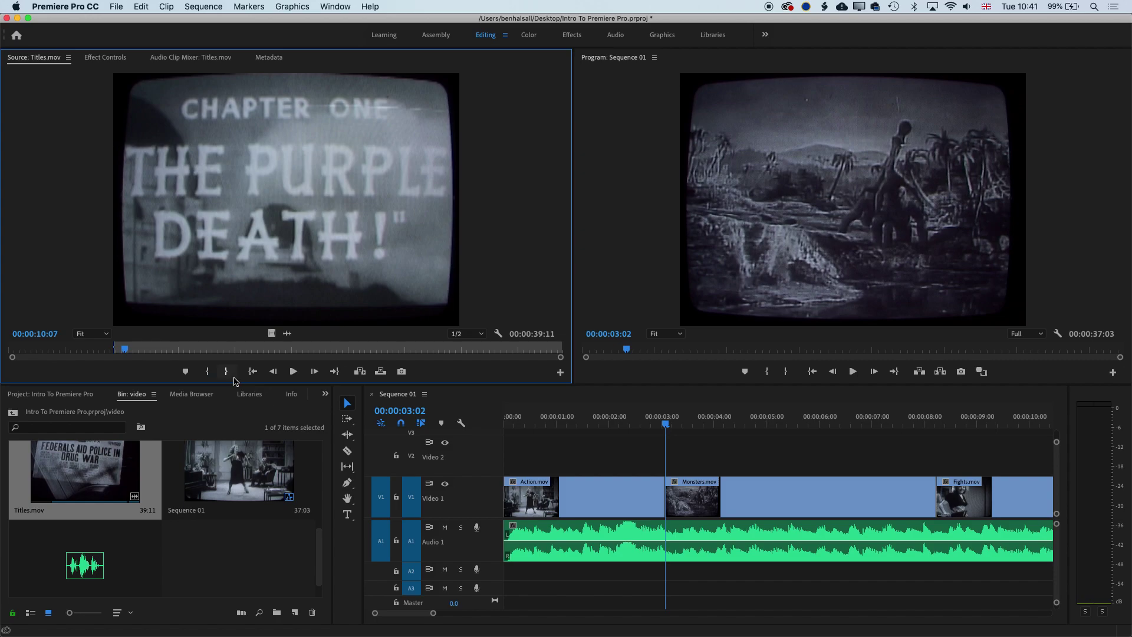
left_click(226, 371)
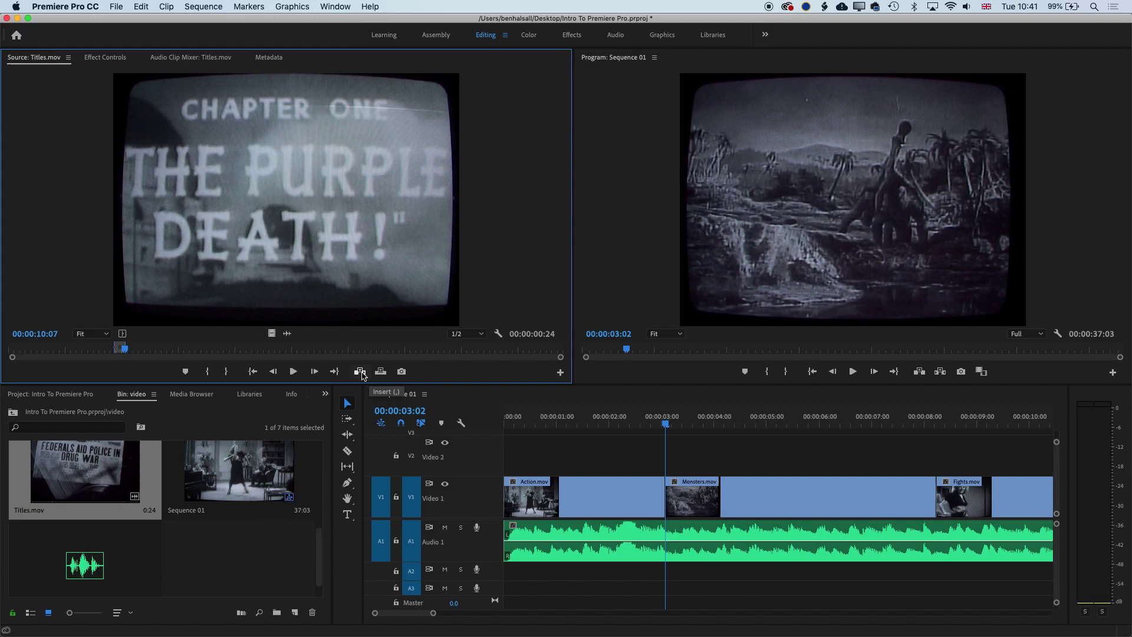
left_click(361, 374)
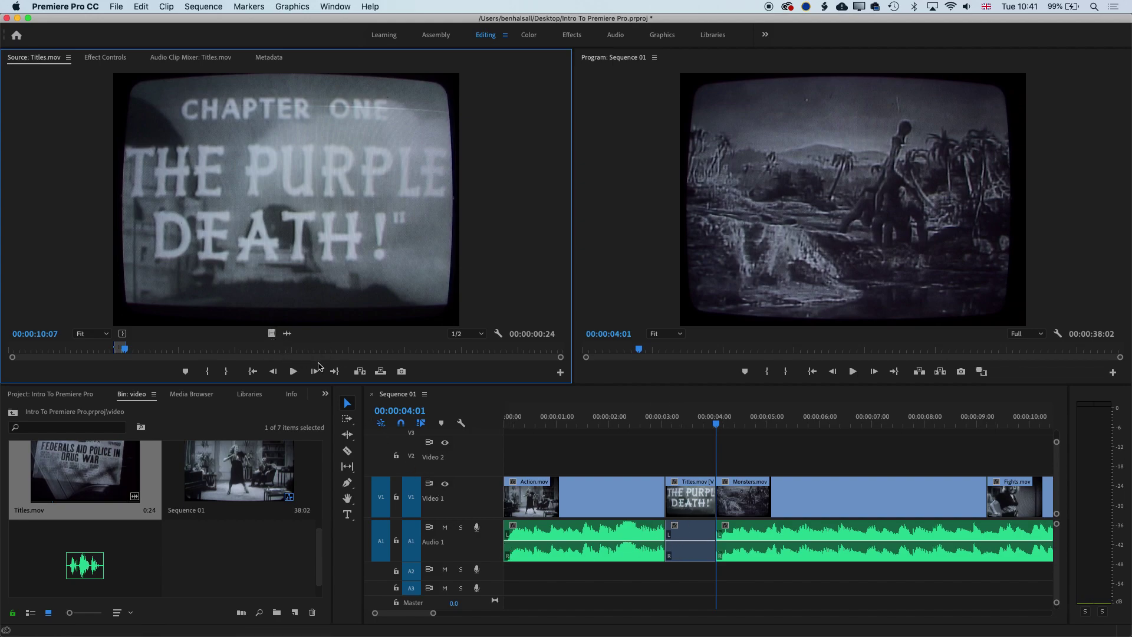
key("super+z")
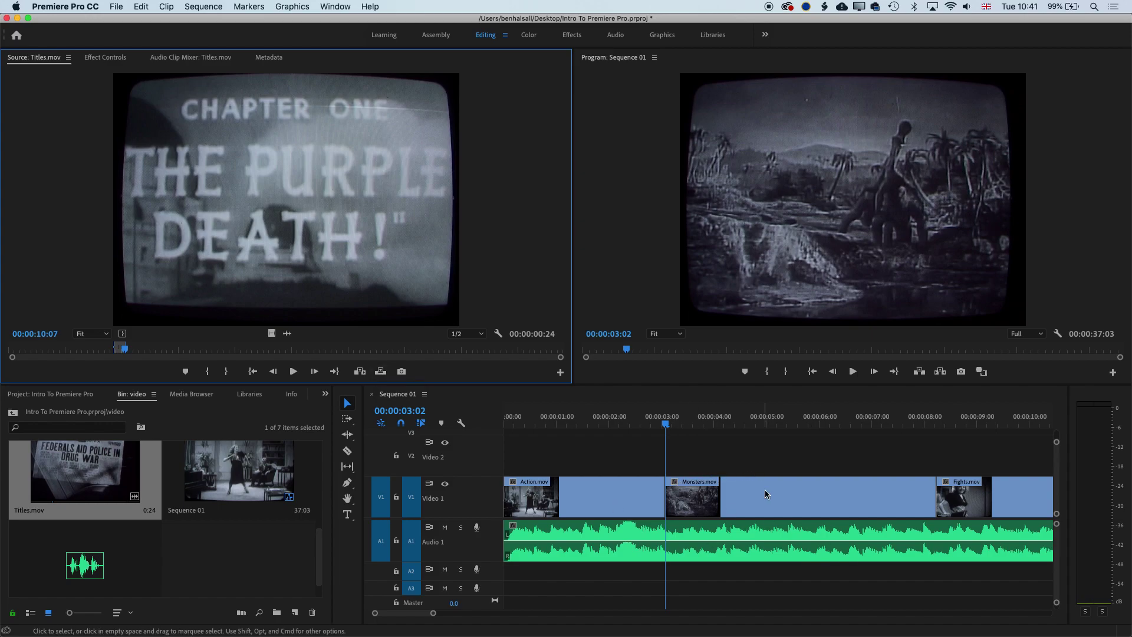
left_click(381, 371)
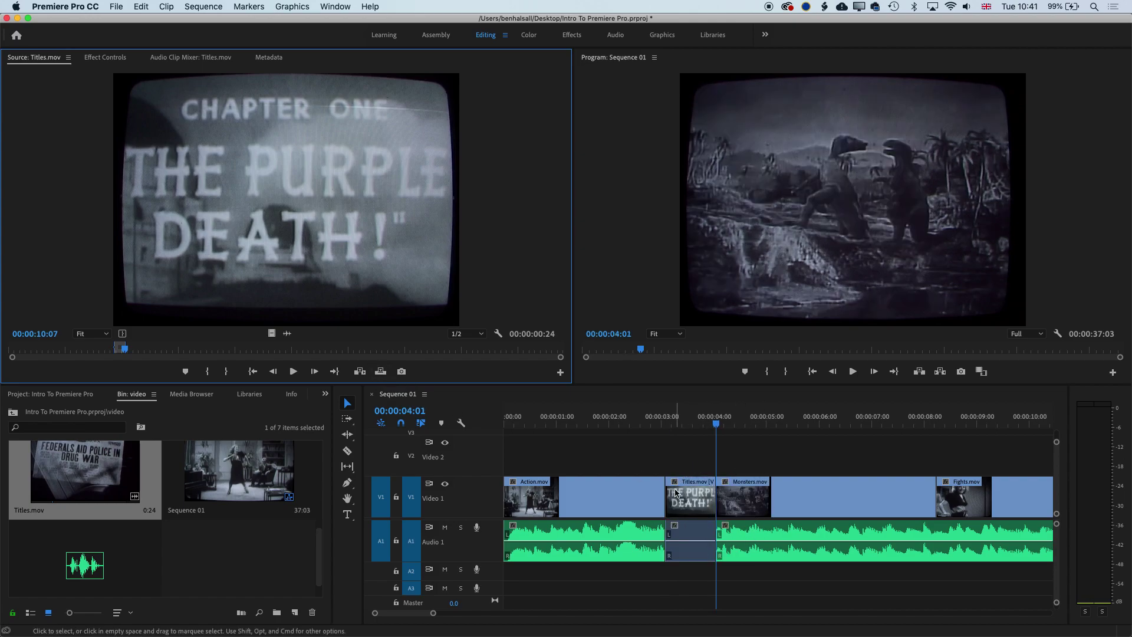
key("super+z")
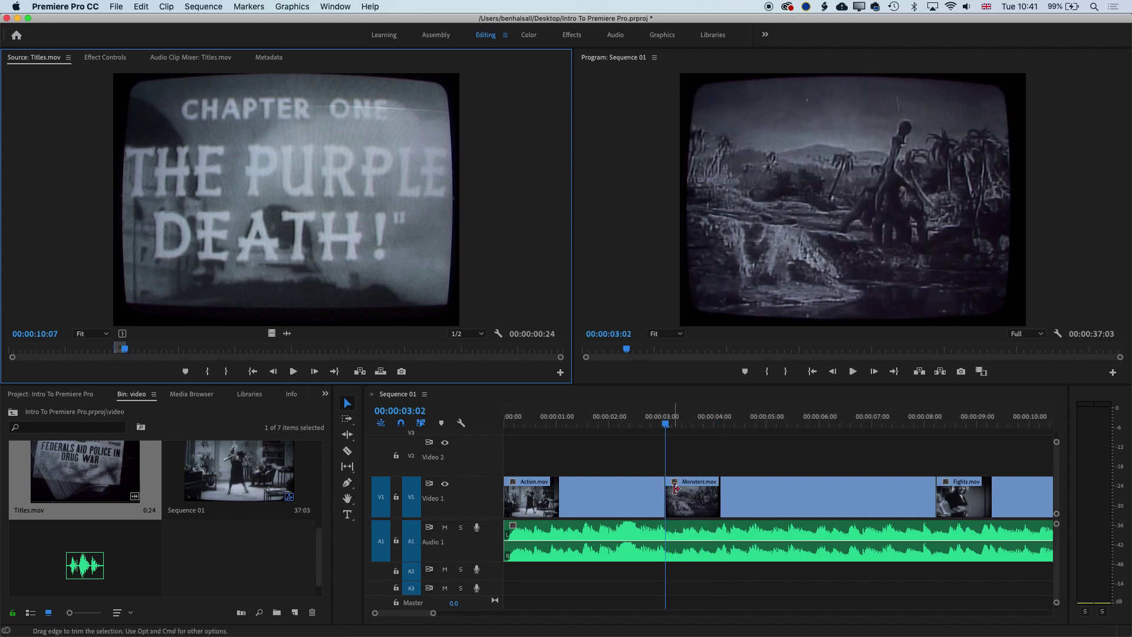
left_click_drag(671, 418, 650, 417)
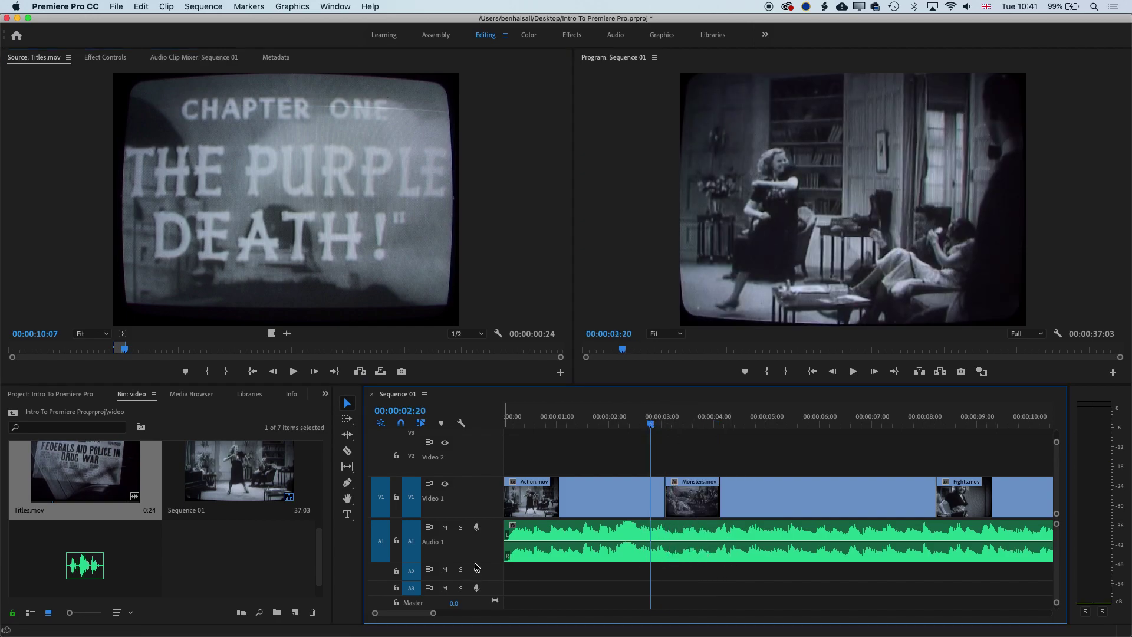
Lock A1, then try inserting the title section before Monsters and undo that insert.
left_click(396, 541)
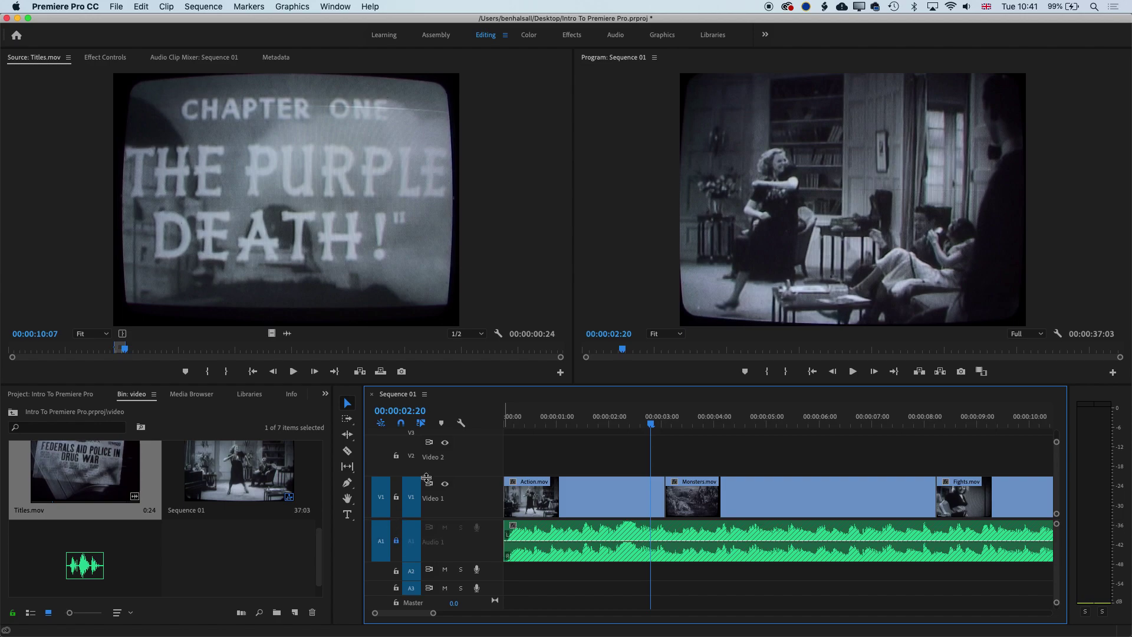
key("Down")
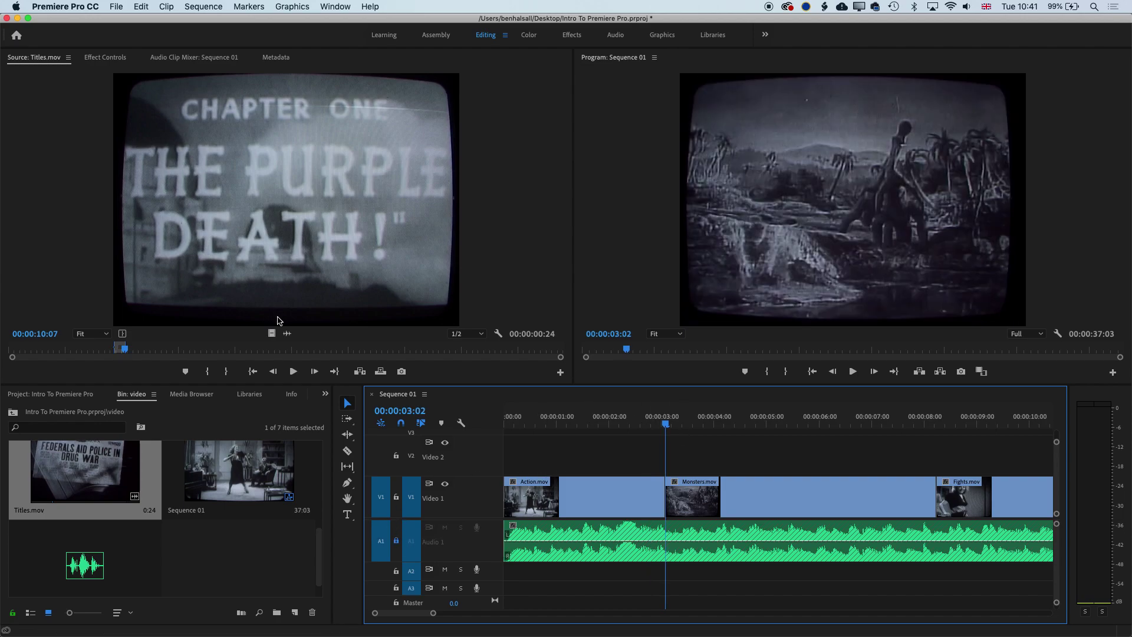
left_click(360, 371)
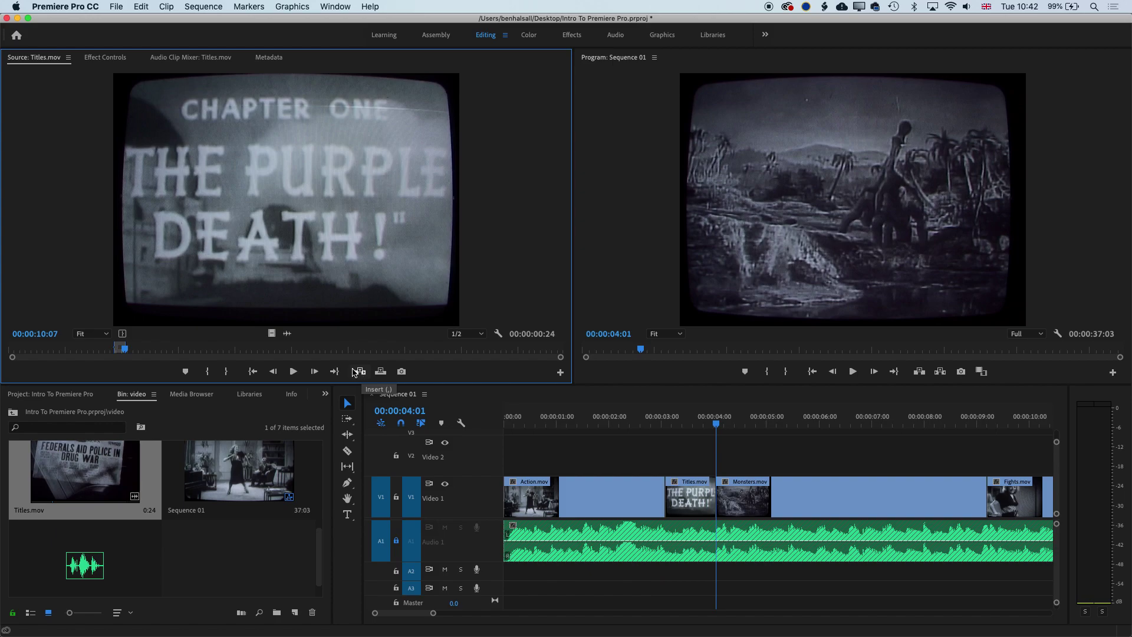
key("super+z")
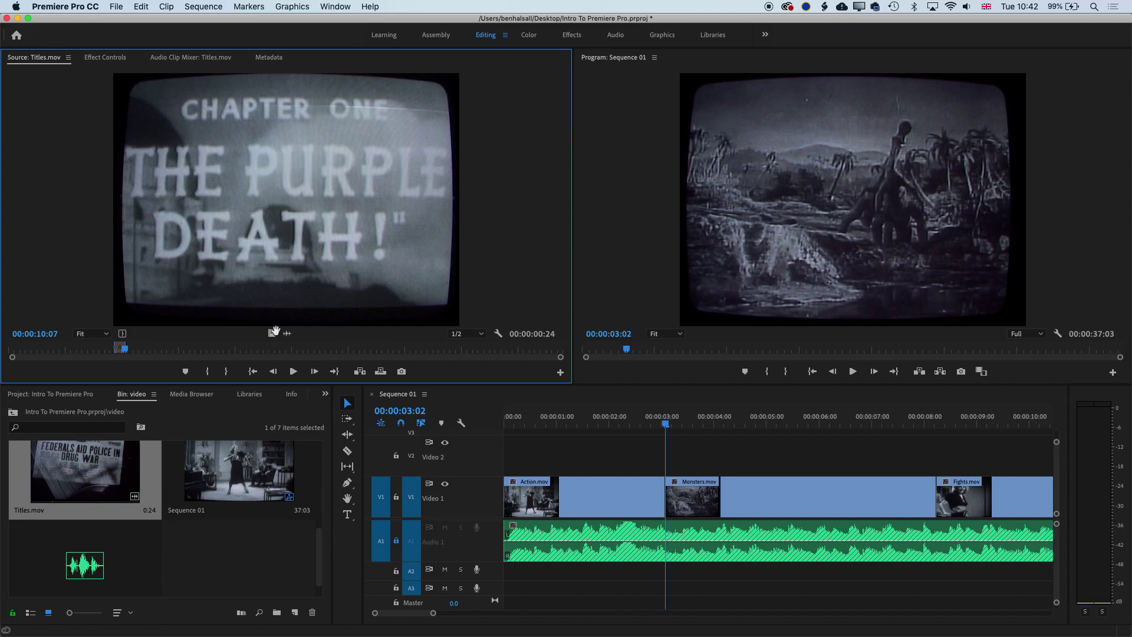
Try a video-only insert of the title section on V1 before Monsters, then undo it.
left_click_drag(271, 333, 668, 504)
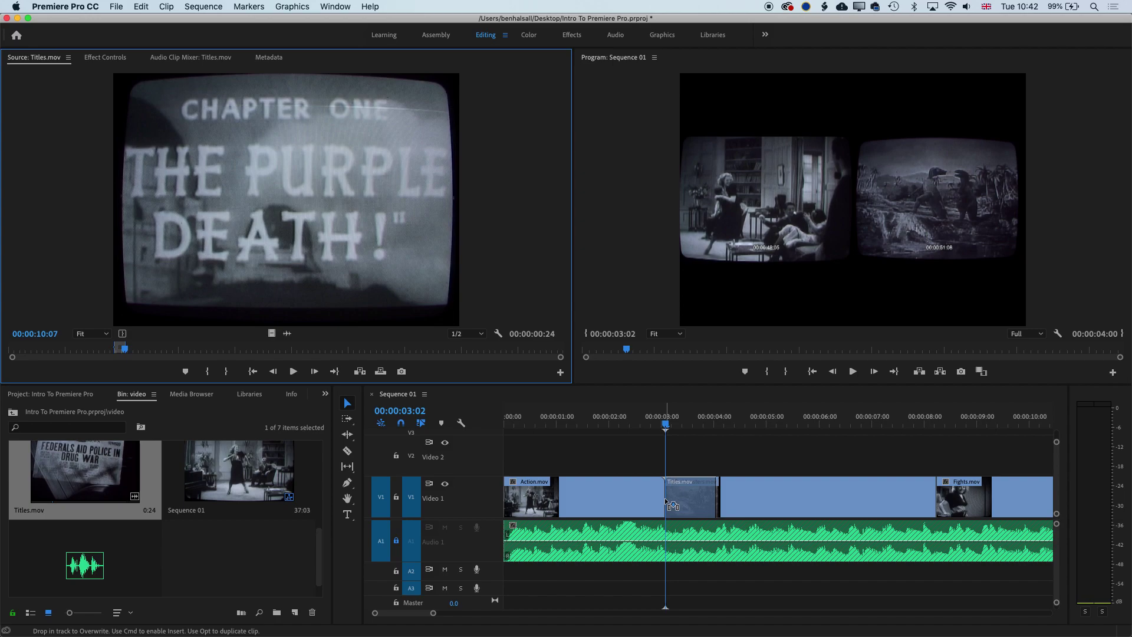
left_click_drag(667, 502, 666, 503)
key("super")
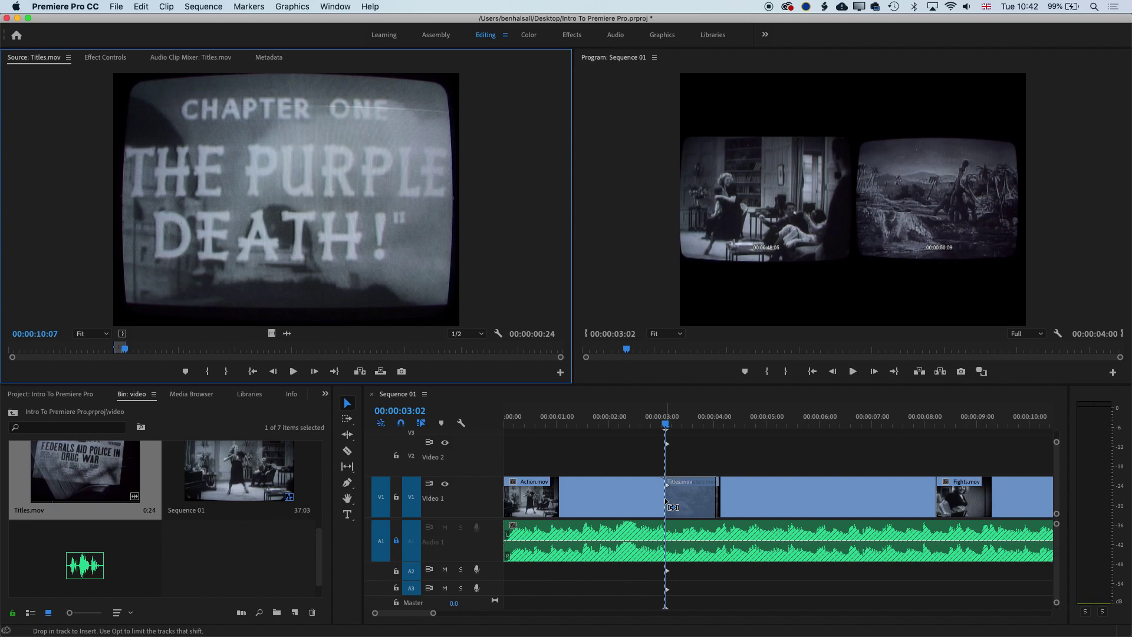
left_click_drag(667, 502, 664, 499)
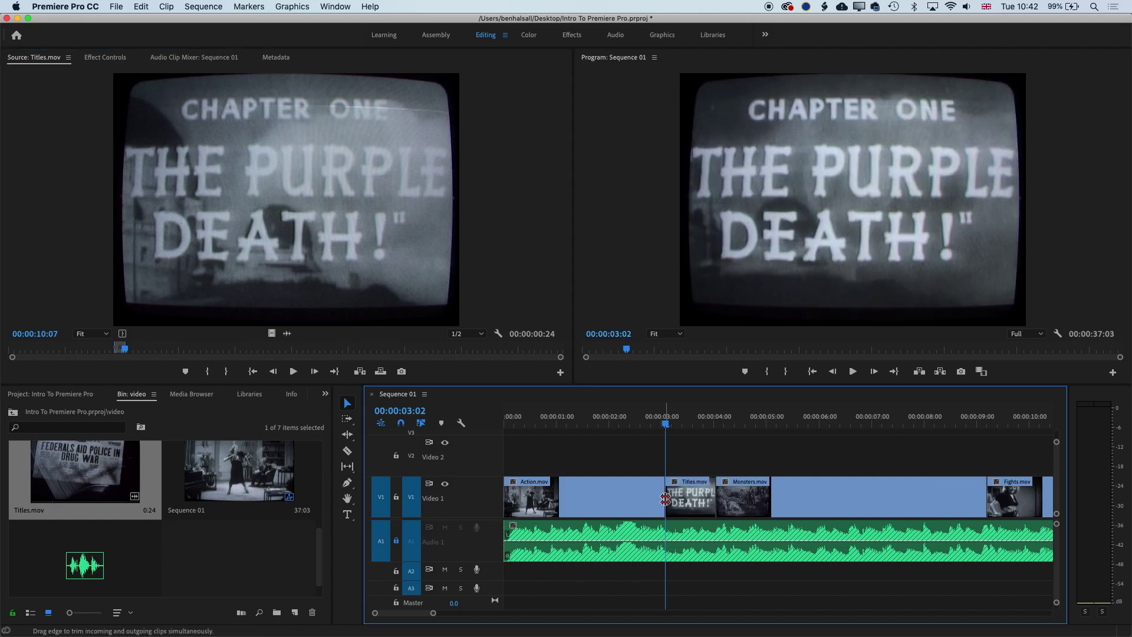
key("super+z")
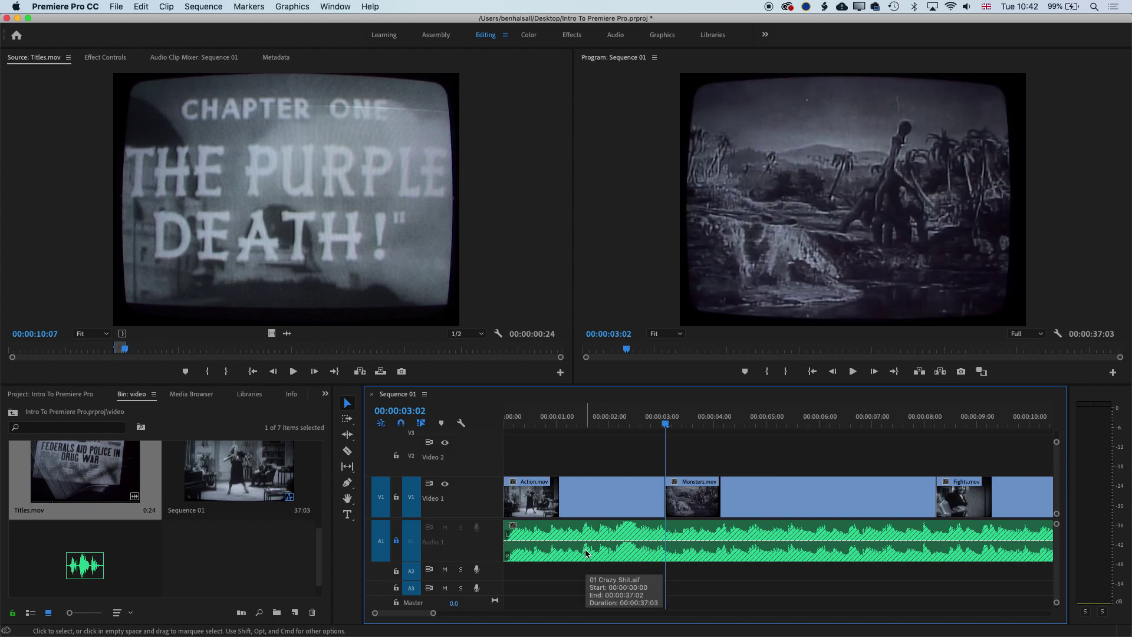
Insert only the title video on V1 at the playhead before Monsters, pushing later clips right.
left_click_drag(267, 278, 266, 149)
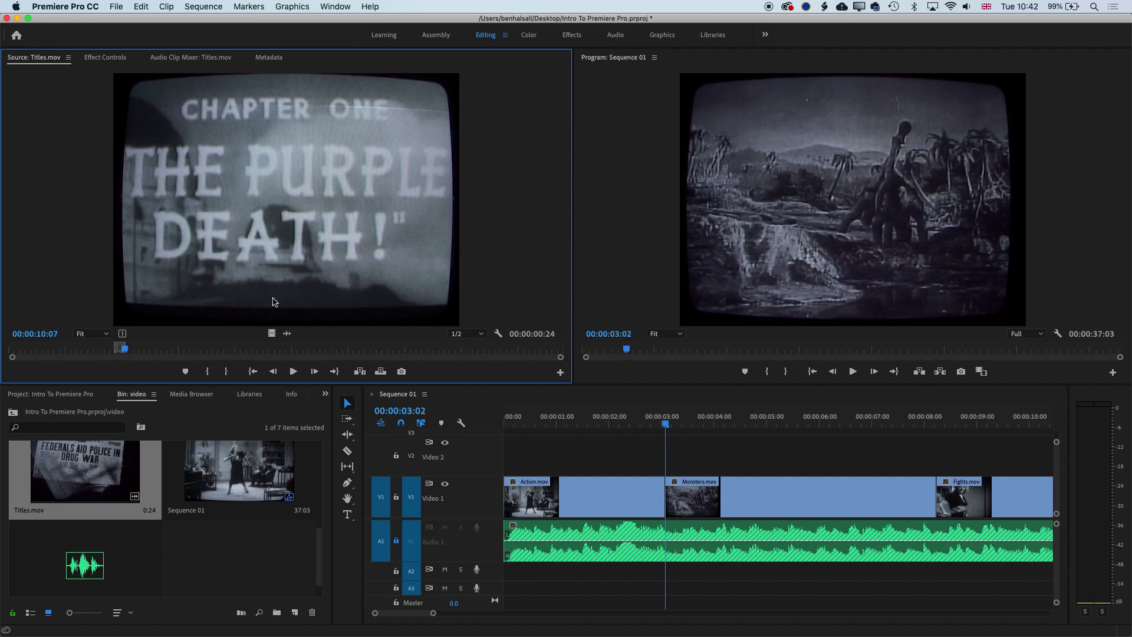
left_click_drag(482, 356, 669, 501)
key("super")
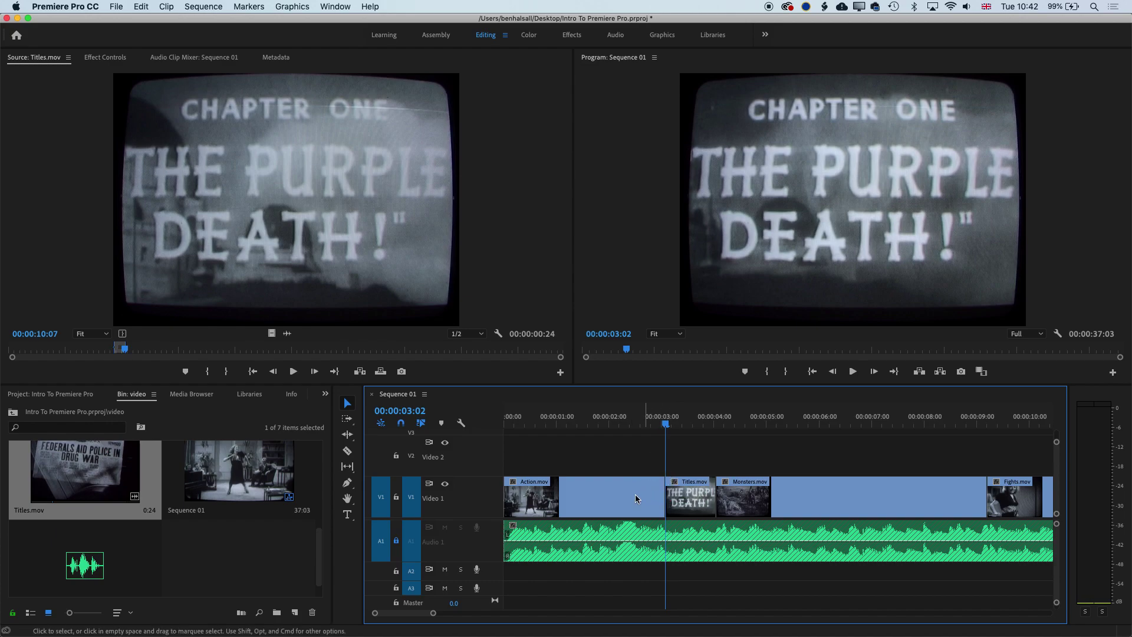
left_click_drag(433, 613, 464, 614)
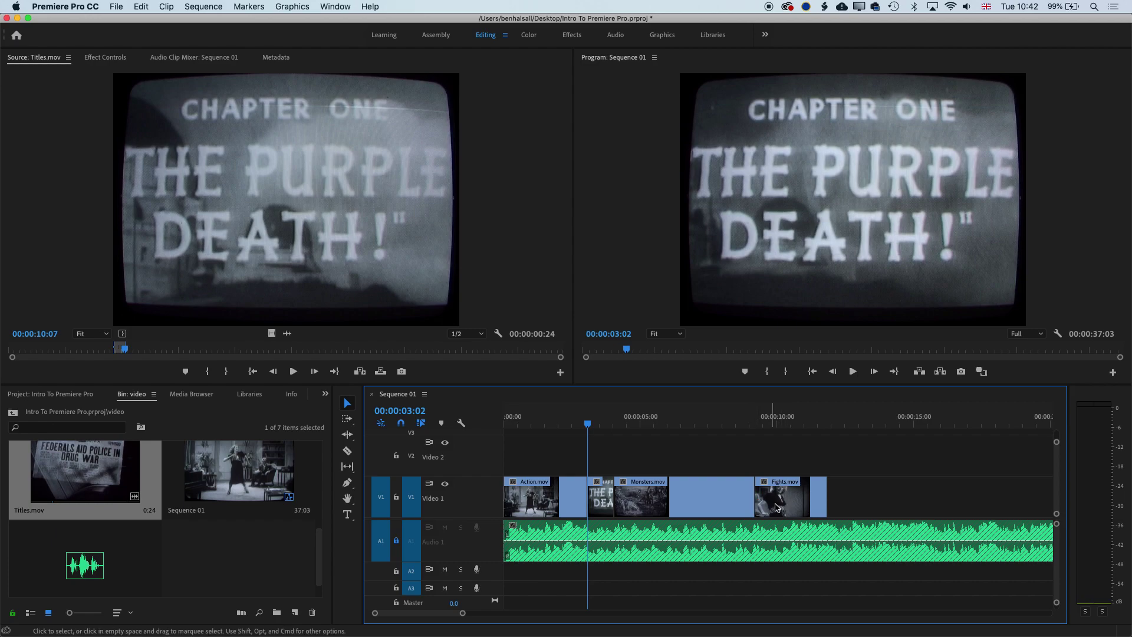
Move Fights.mov on V1 to sit between the CHAPTER ONE title and Monsters.mov.
left_click_drag(759, 483, 521, 494)
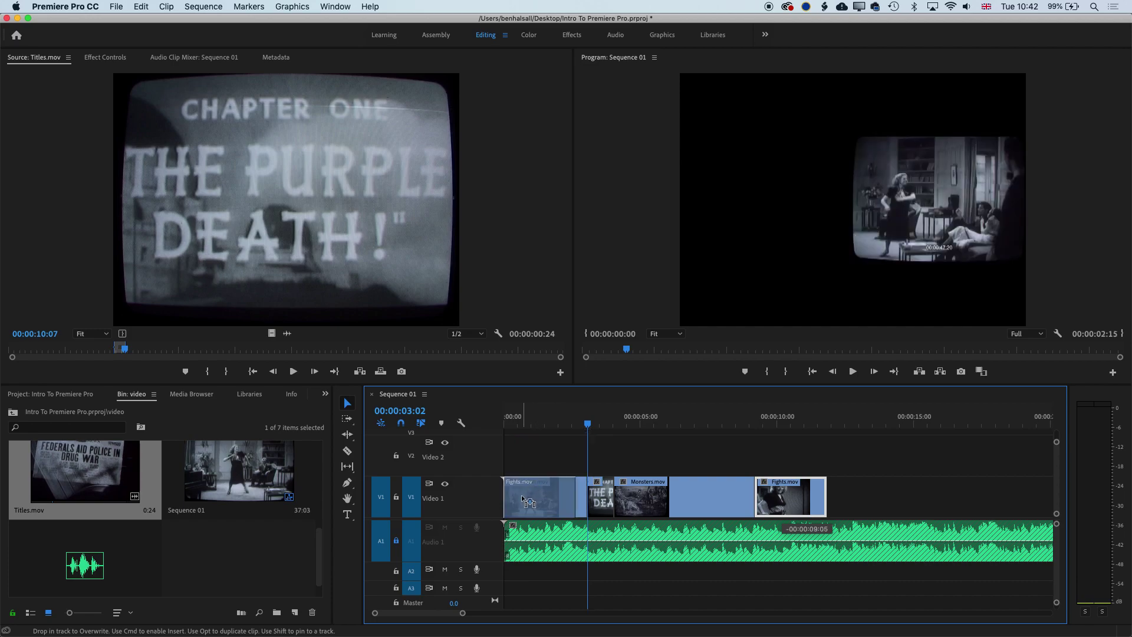
left_click_drag(521, 494, 521, 494)
key("super")
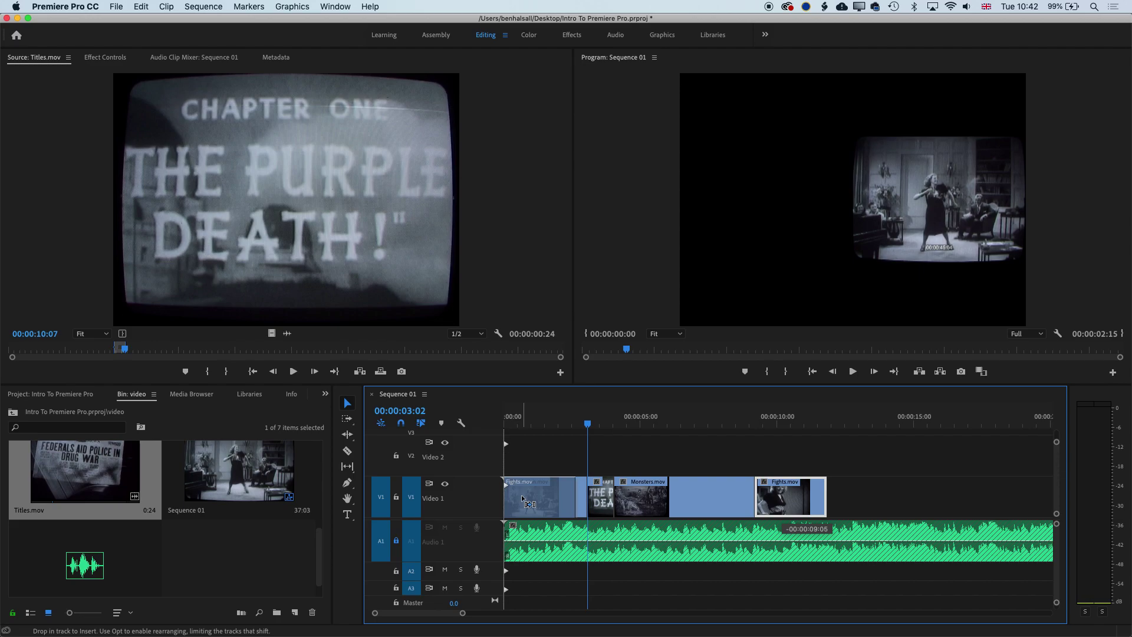
mouse_move(521, 494)
left_mouse_down()
mouse_move(790, 500)
mouse_move(662, 460)
mouse_move(594, 461)
mouse_move(517, 490)
left_mouse_up()
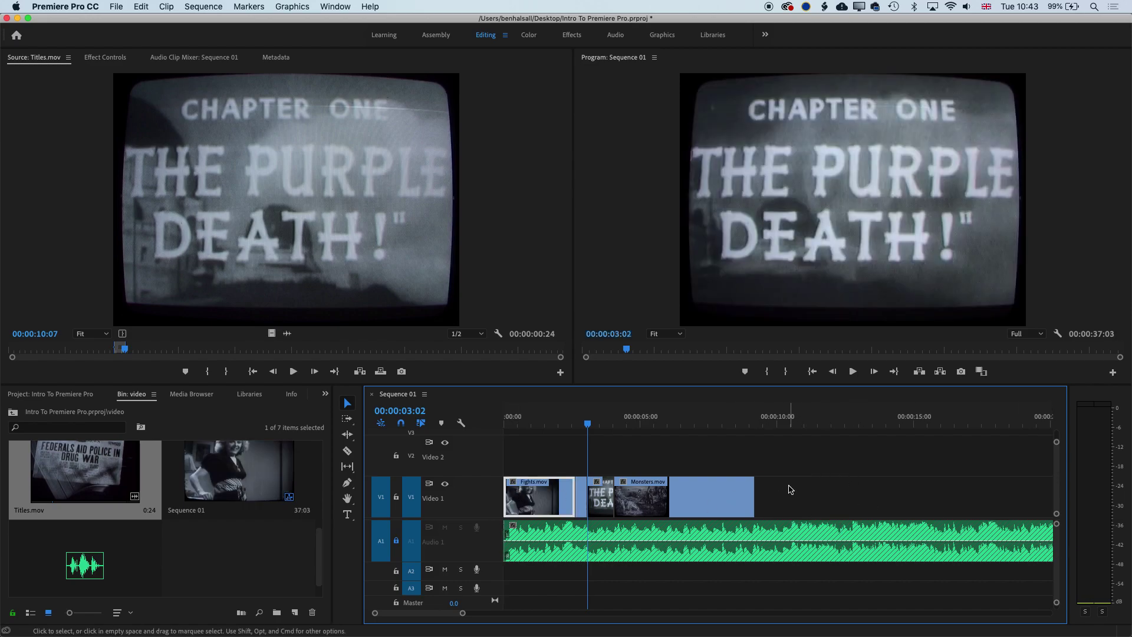
key("super+z")
left_click_drag(788, 499, 511, 493)
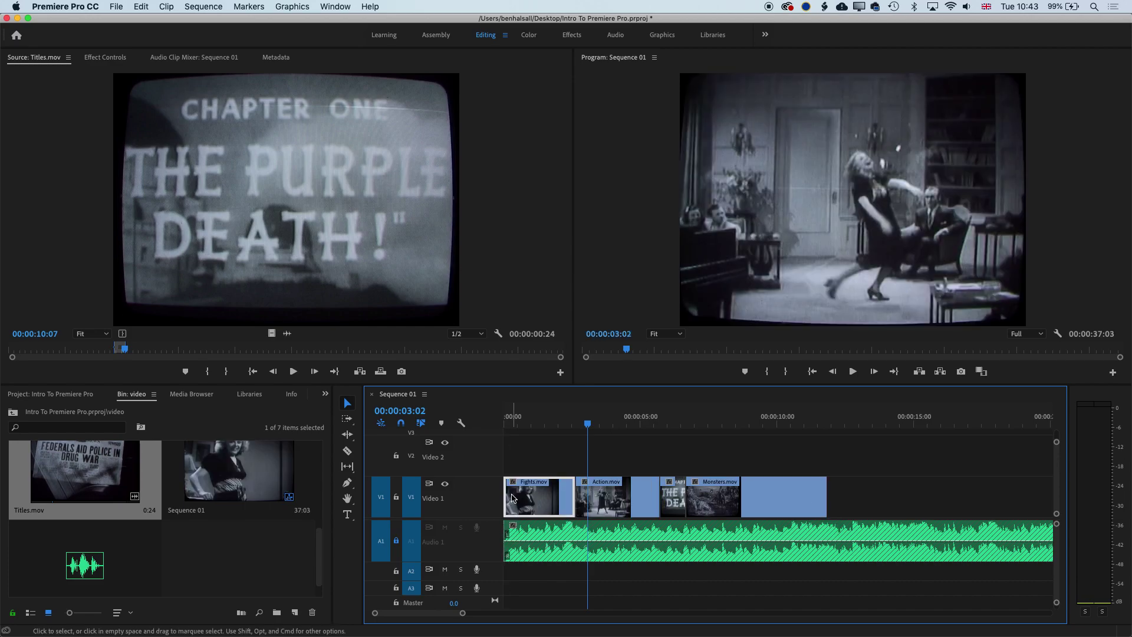
left_click_drag(511, 497, 646, 497)
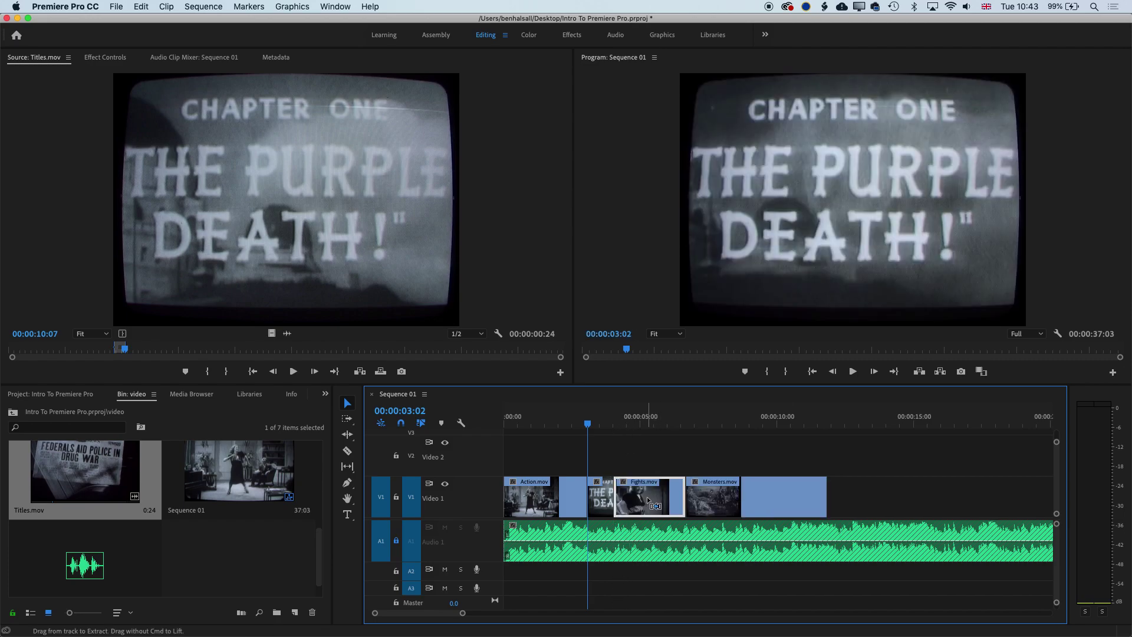
Enable timeline snapping and return the playhead to the start of Sequence 01.
left_click(401, 424)
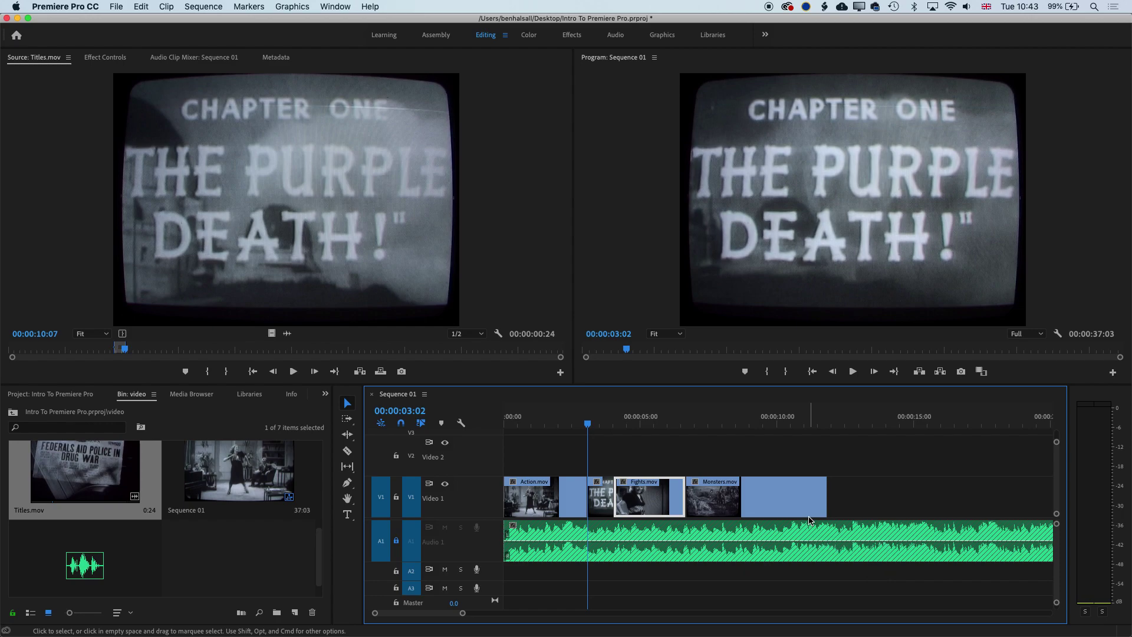
left_click(578, 424)
left_click_drag(578, 425, 561, 422)
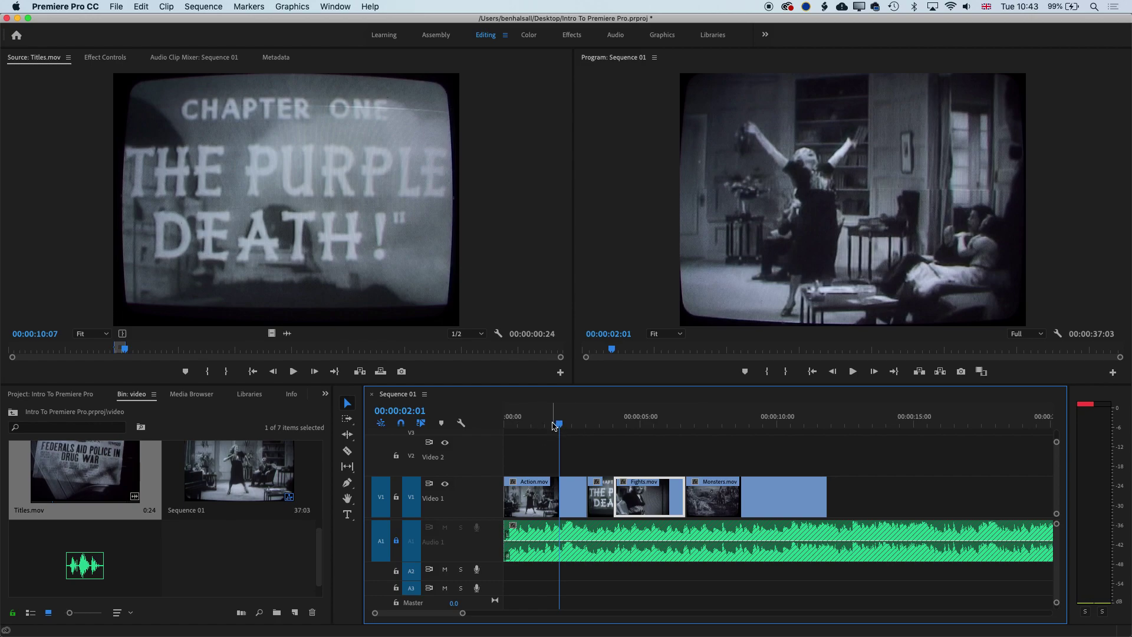
key("Home")
key("super+shift+a")
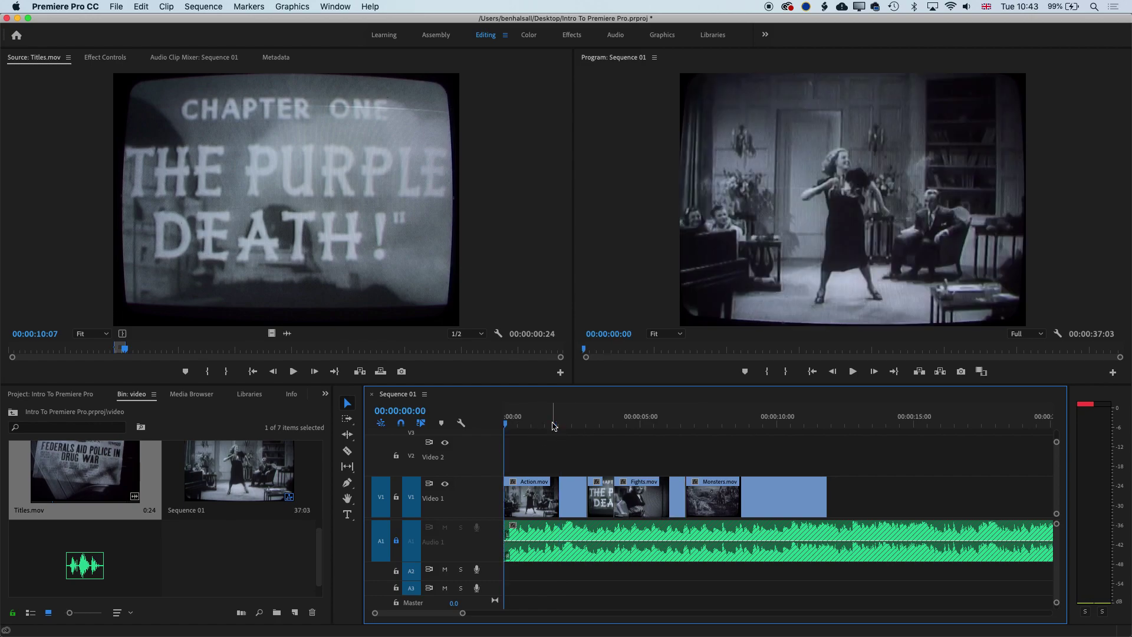